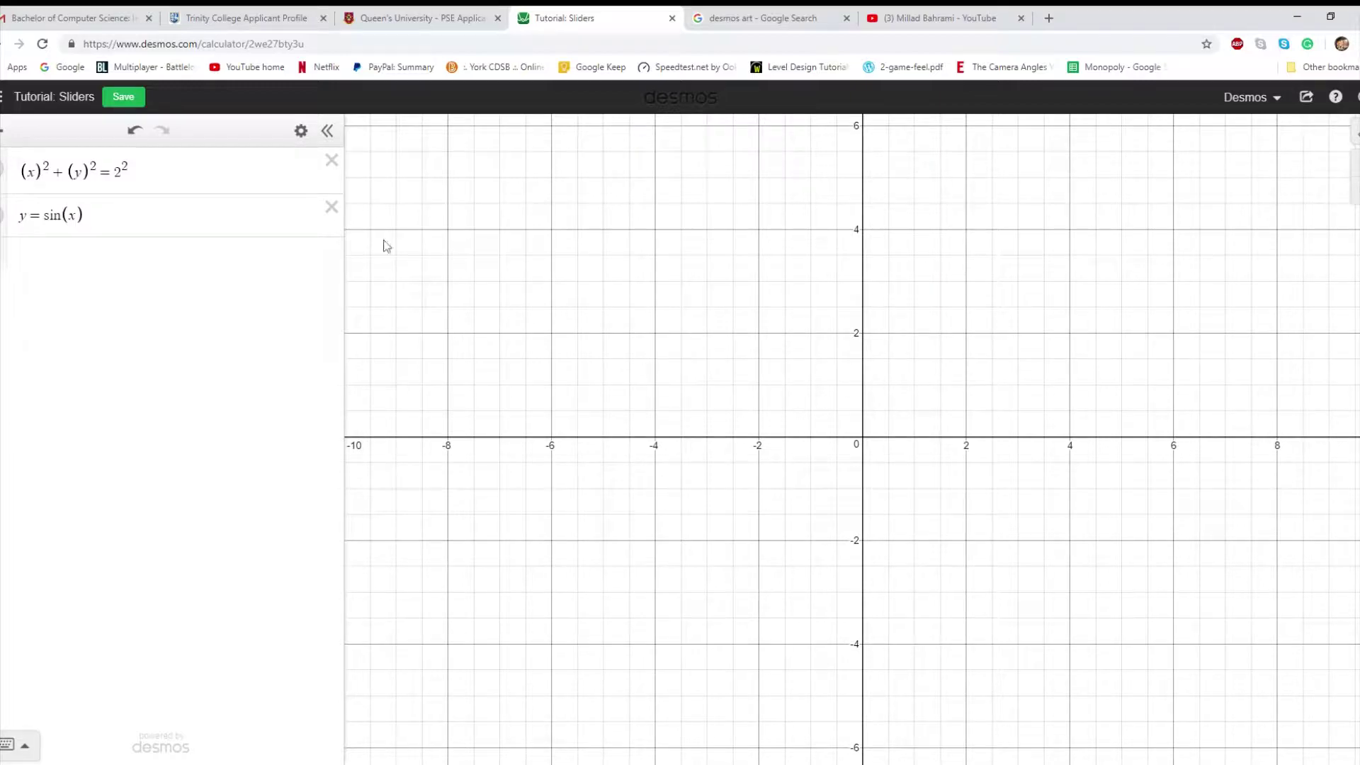
# Step: Enter the point (a,1) in a new row and create slider a = 1
pyautogui.click(174, 258)
pyautogui.write('()')
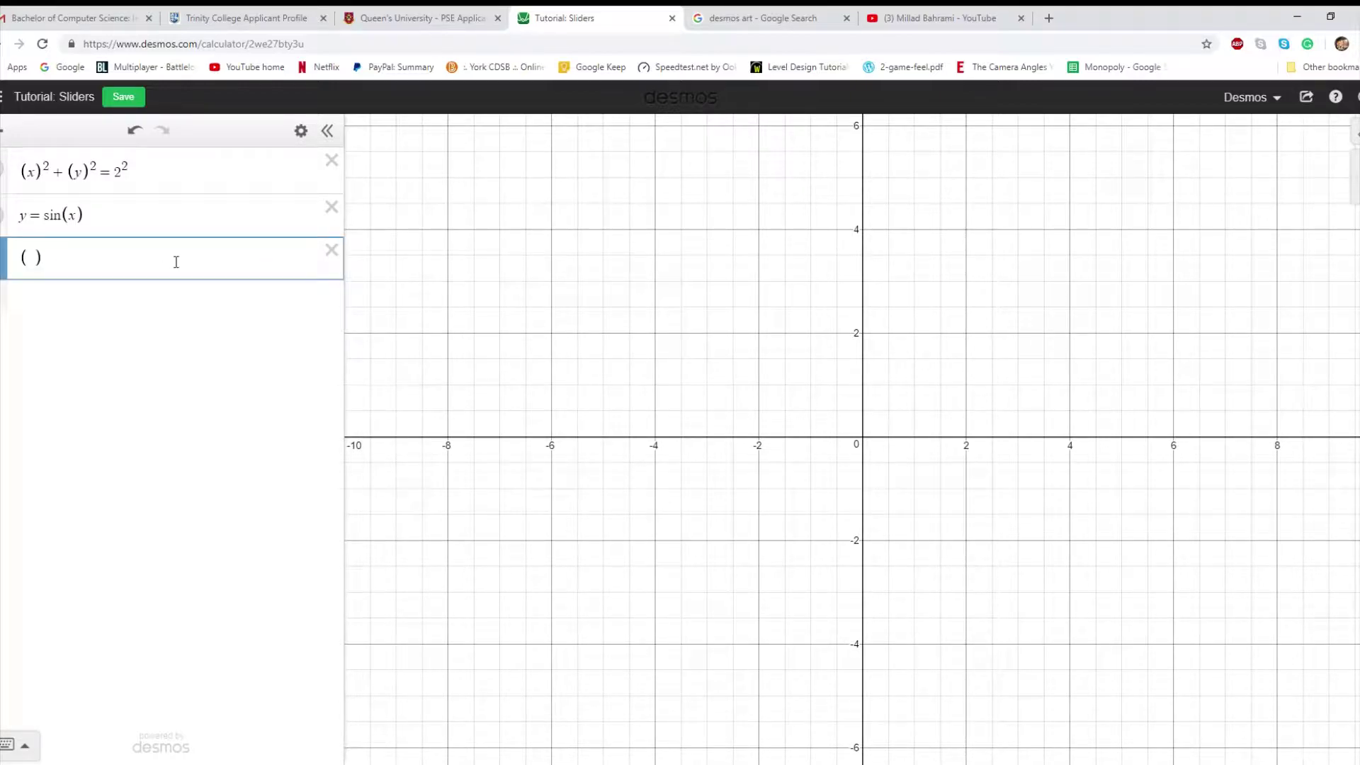
pyautogui.write('1,1')
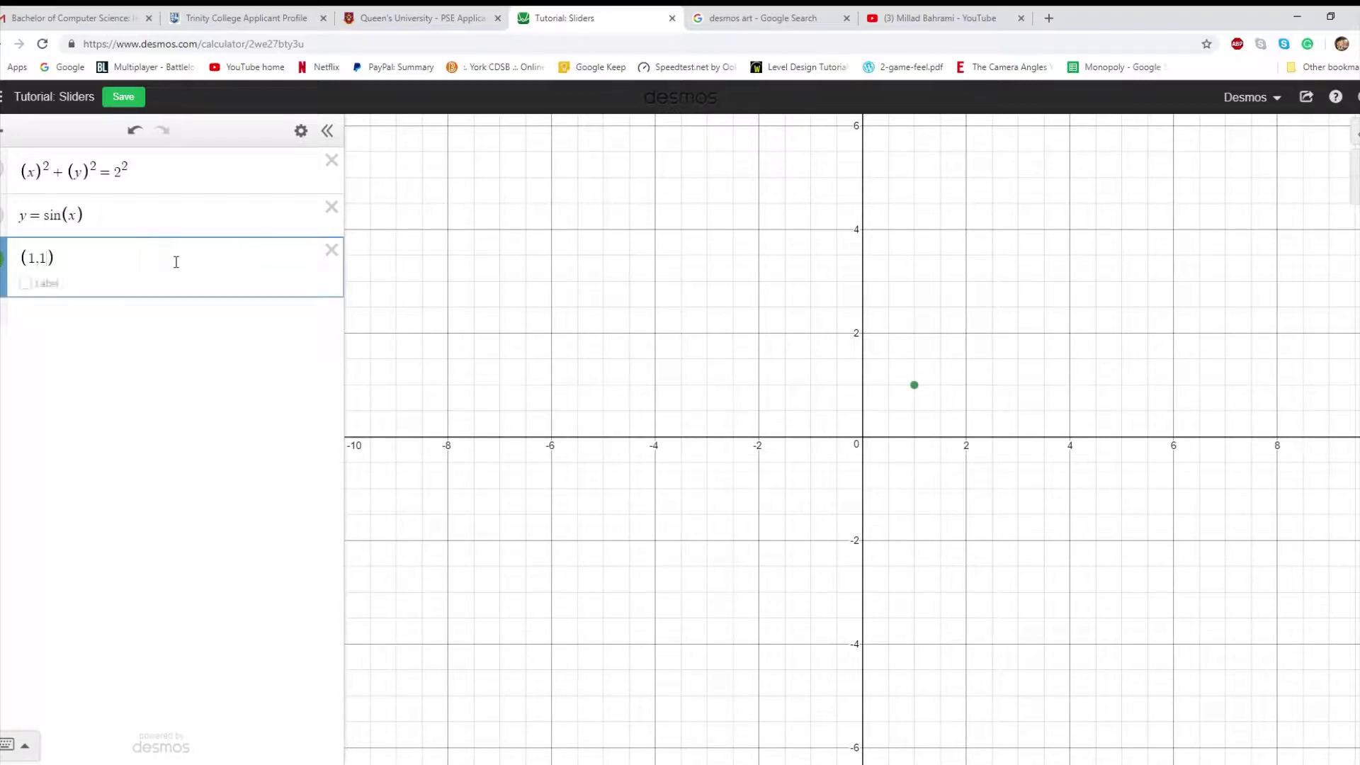
pyautogui.press('Left')
pyautogui.press('Left')
pyautogui.press('BackSpace')
pyautogui.write('a')
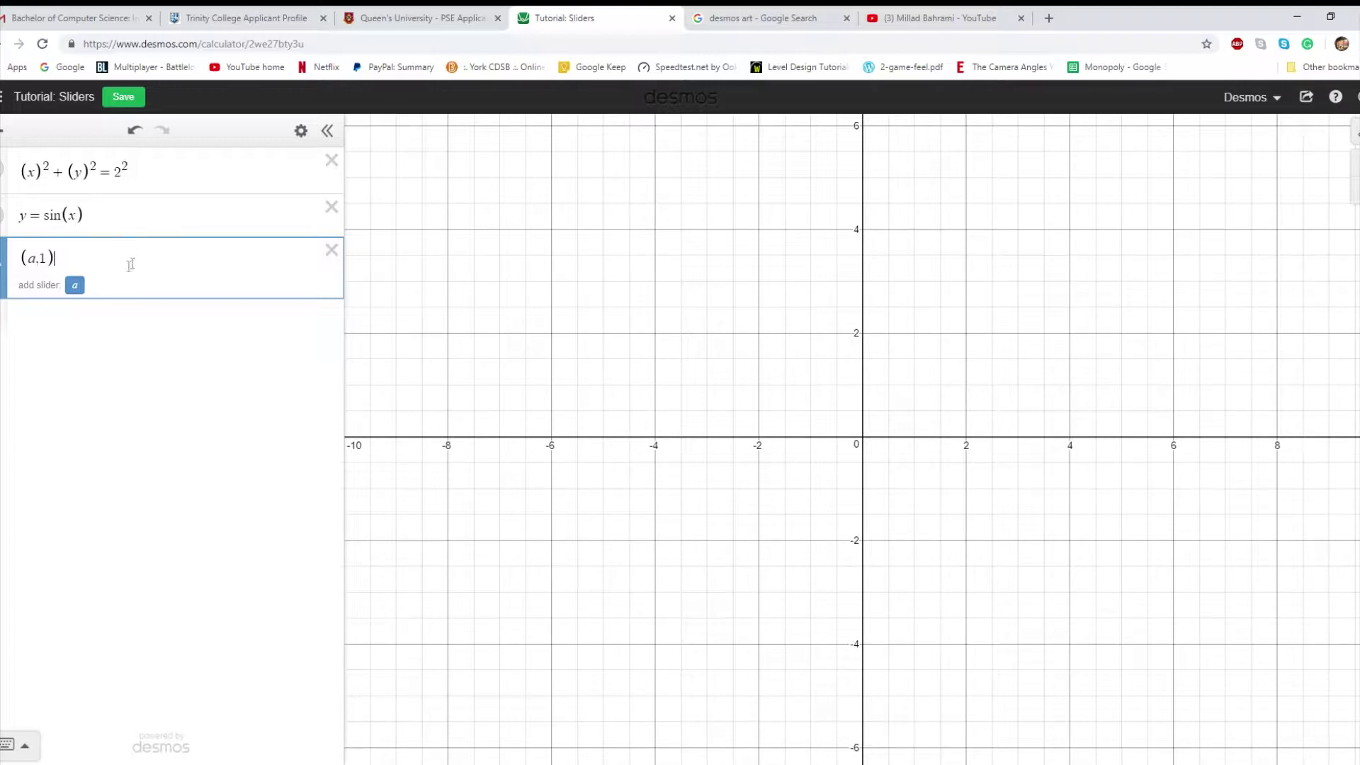
pyautogui.press('Return')
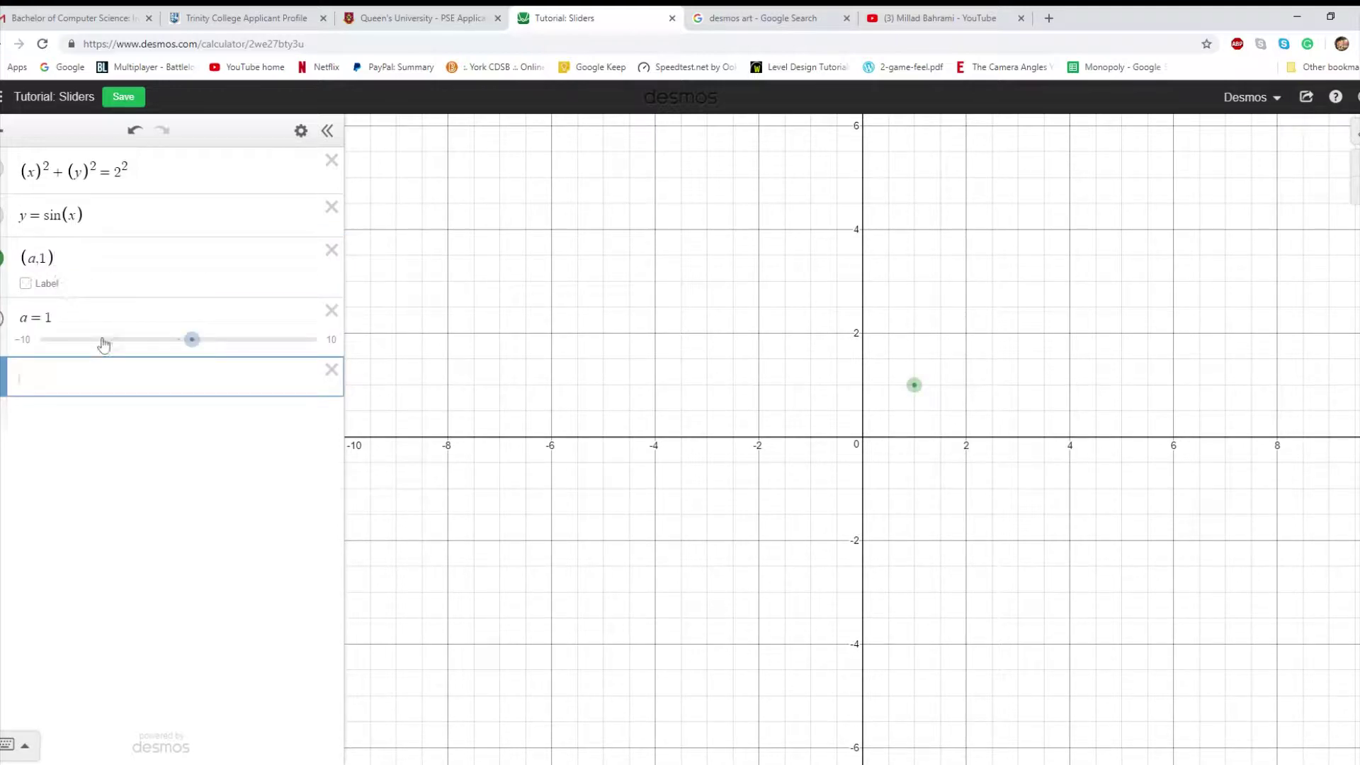
# Step: Drag slider a, give it a step of 0.5, and animate it until a = 2.5
pyautogui.click(37, 262)
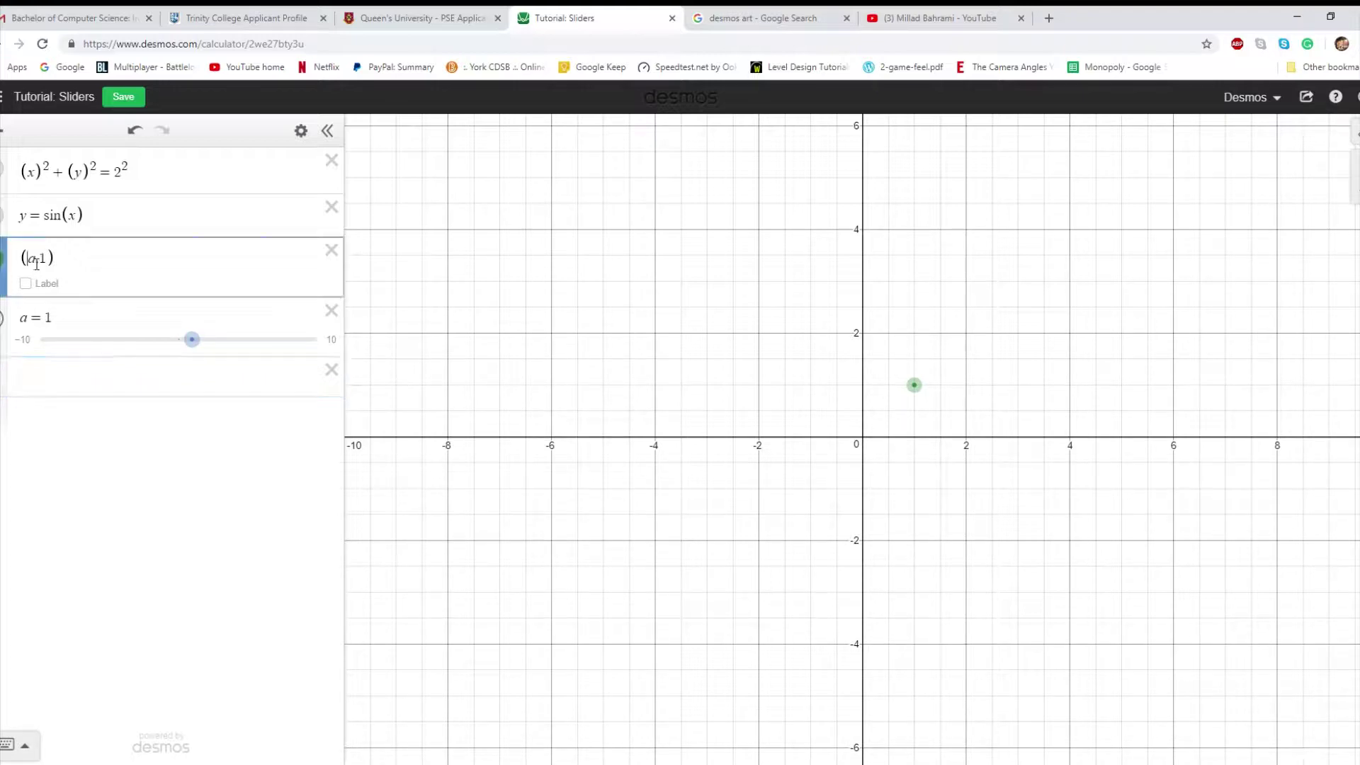
pyautogui.hotkey('shift', 'Right')
pyautogui.moveTo(196, 343); pyautogui.dragTo(162, 339)
pyautogui.click(121, 318)
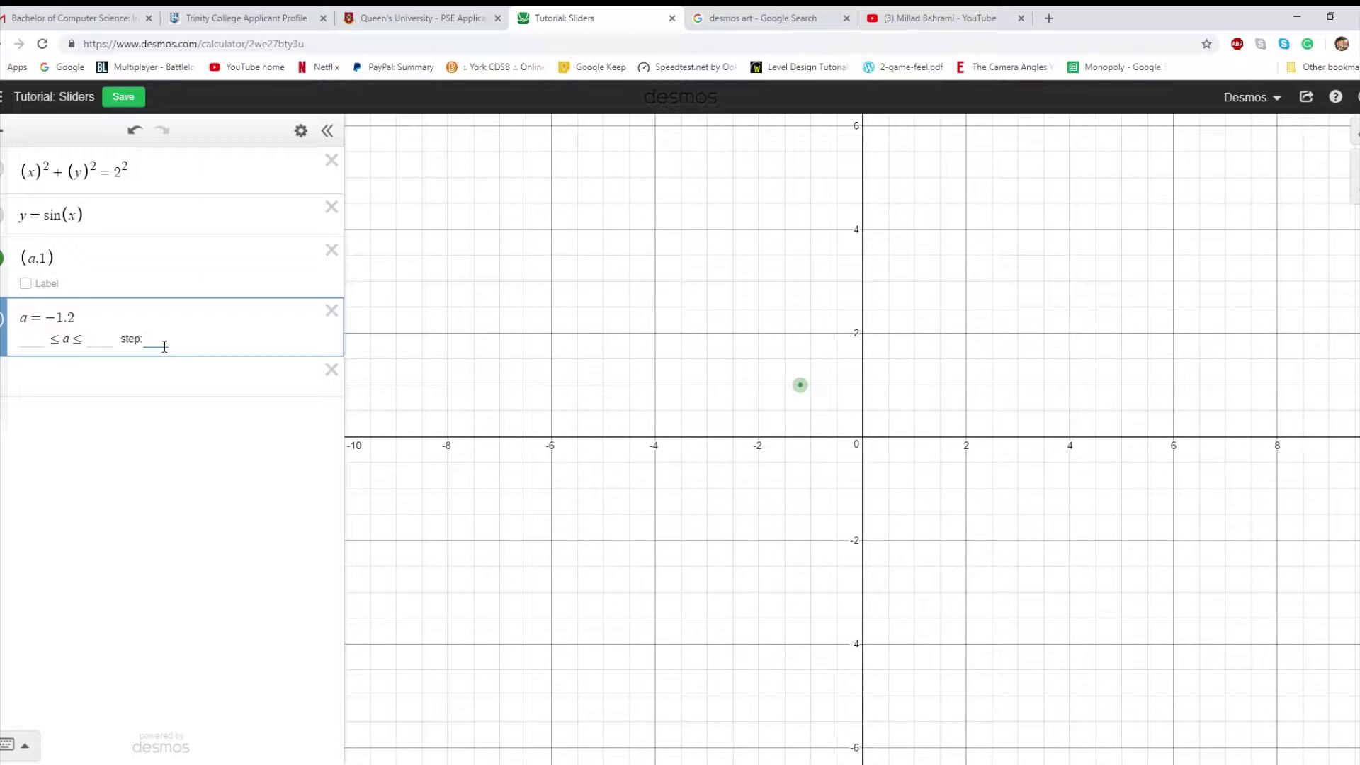
pyautogui.click(165, 346)
pyautogui.write('0.5')
pyautogui.click(3, 327)
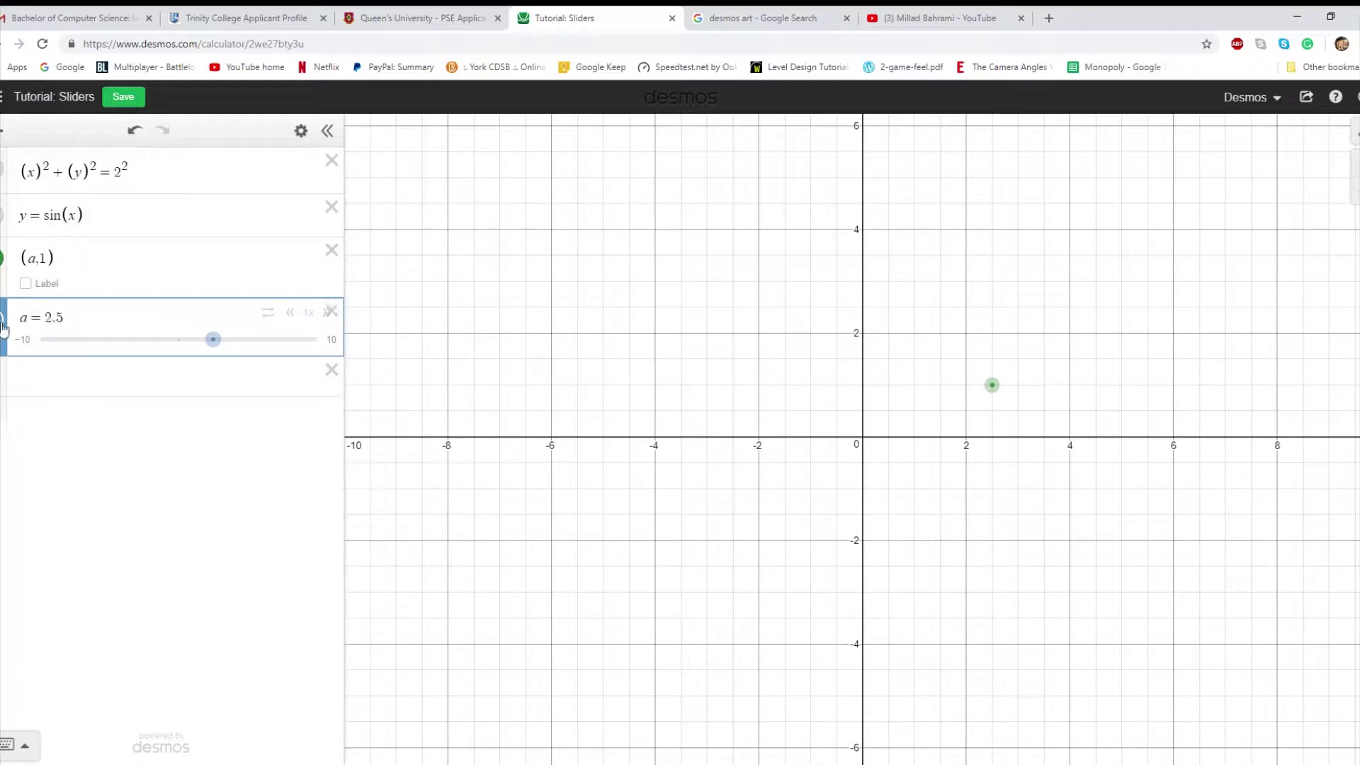
pyautogui.click(2, 327)
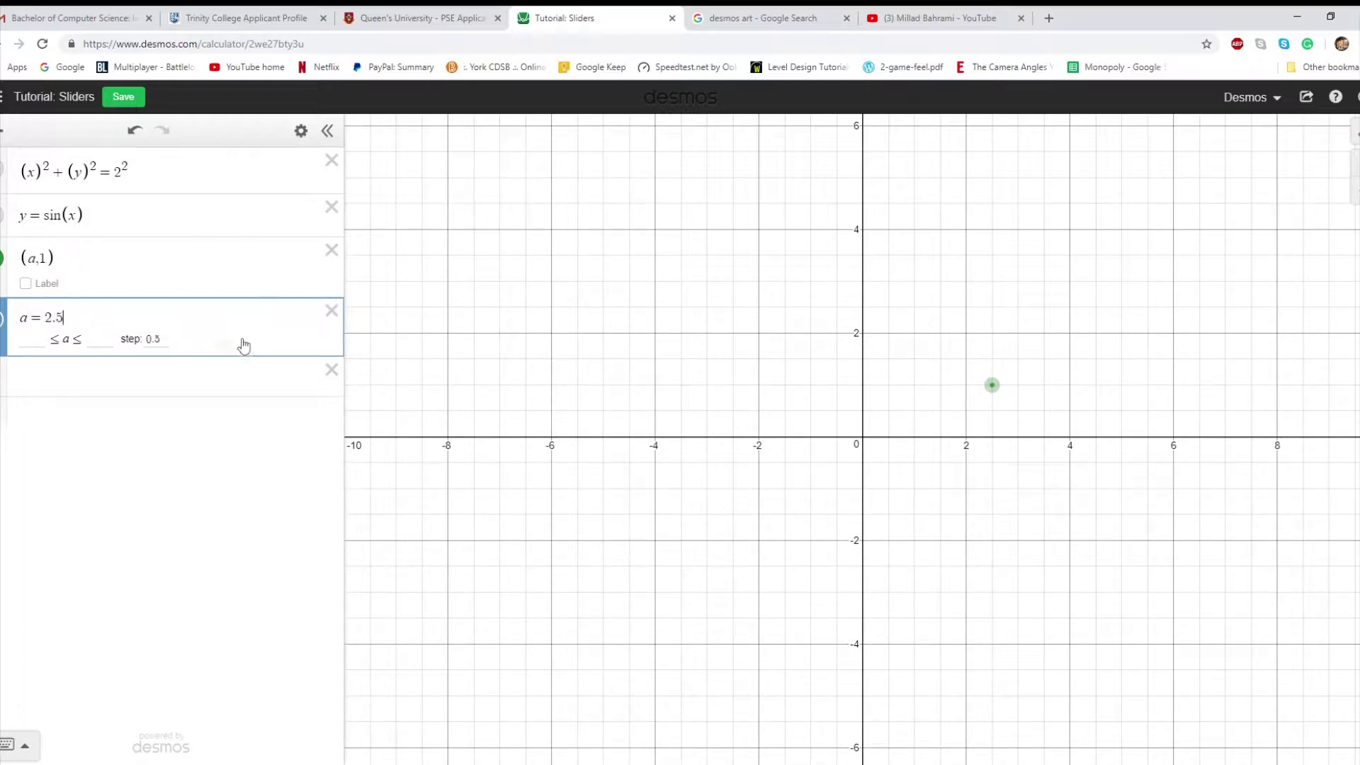
# Step: Change slider a's step to 2, animate it, then edit the step again and resume
pyautogui.moveTo(145, 339); pyautogui.dragTo(168, 341)
pyautogui.write('2')
pyautogui.click(3, 325)
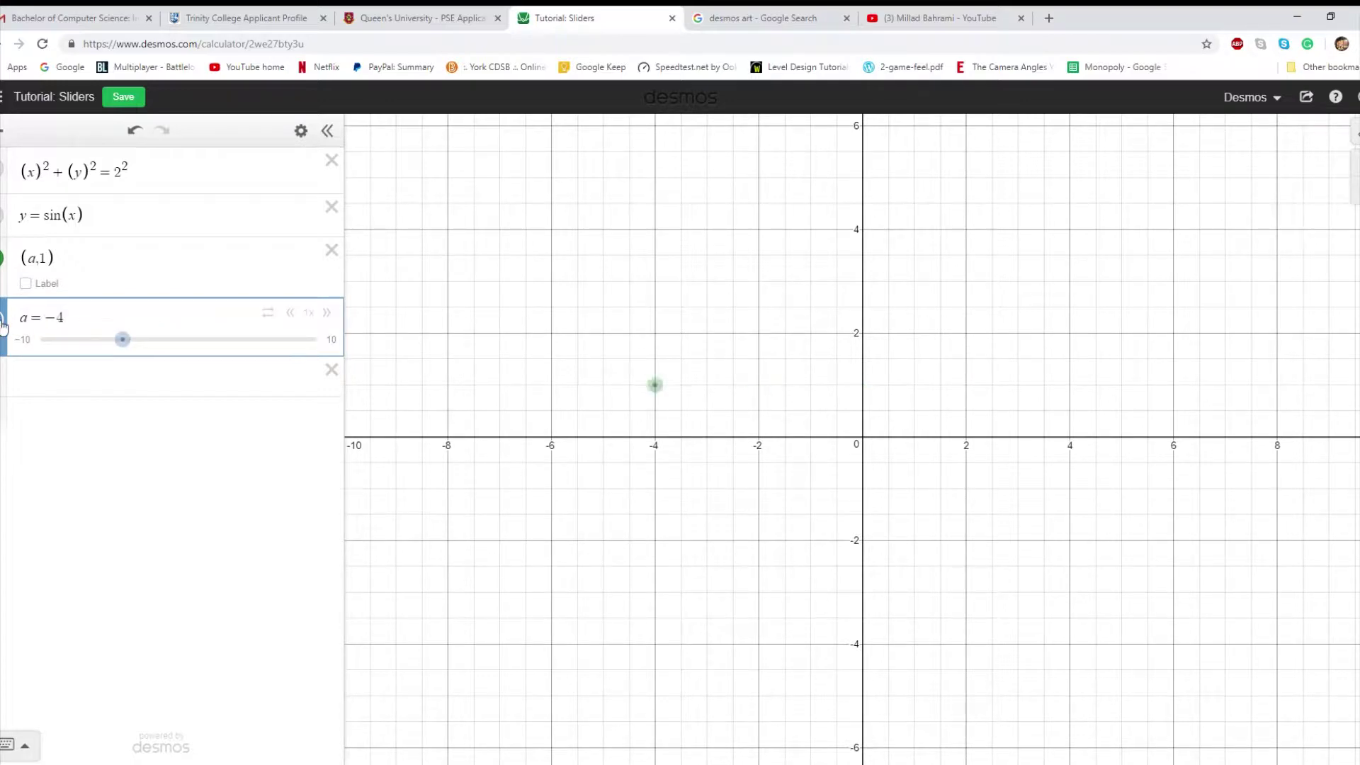
pyautogui.click(137, 316)
pyautogui.click(153, 343)
pyautogui.click(177, 338)
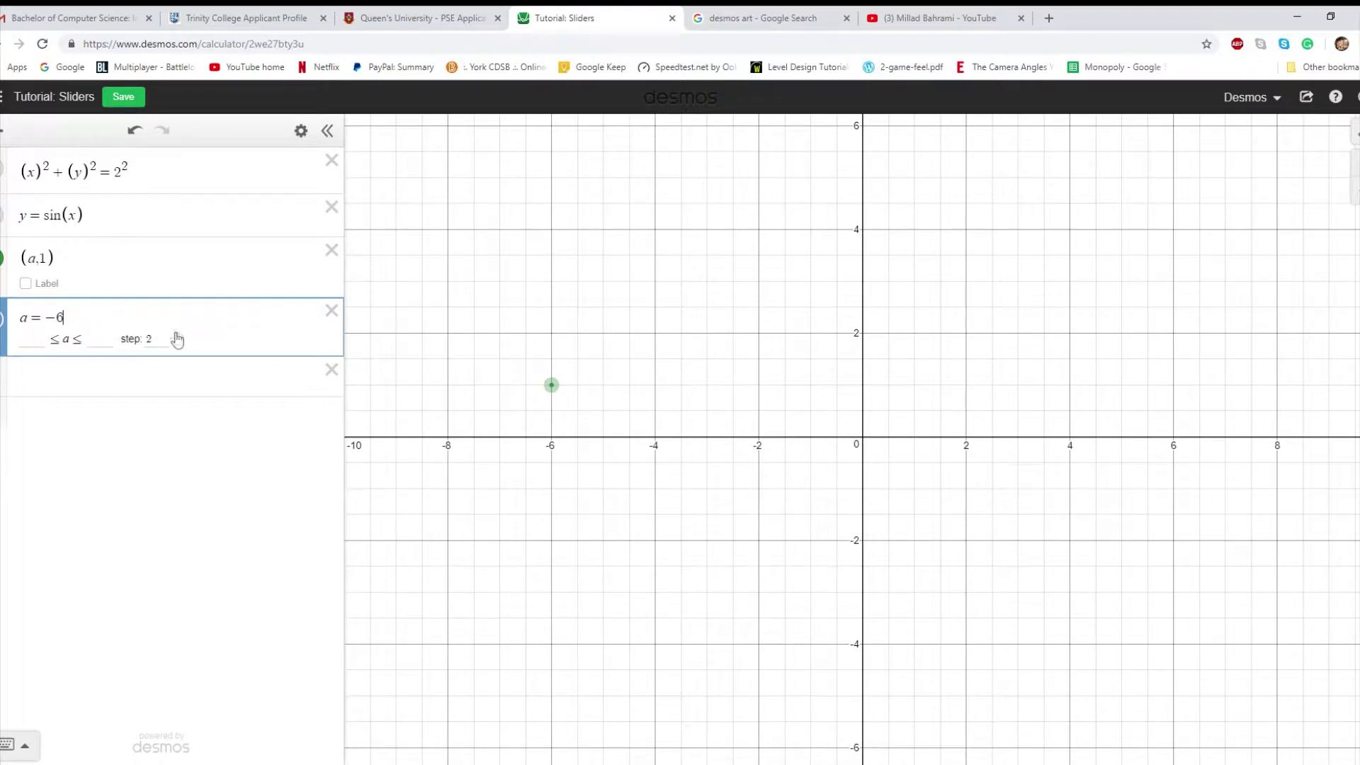
pyautogui.doubleClick(150, 341)
pyautogui.click(2, 322)
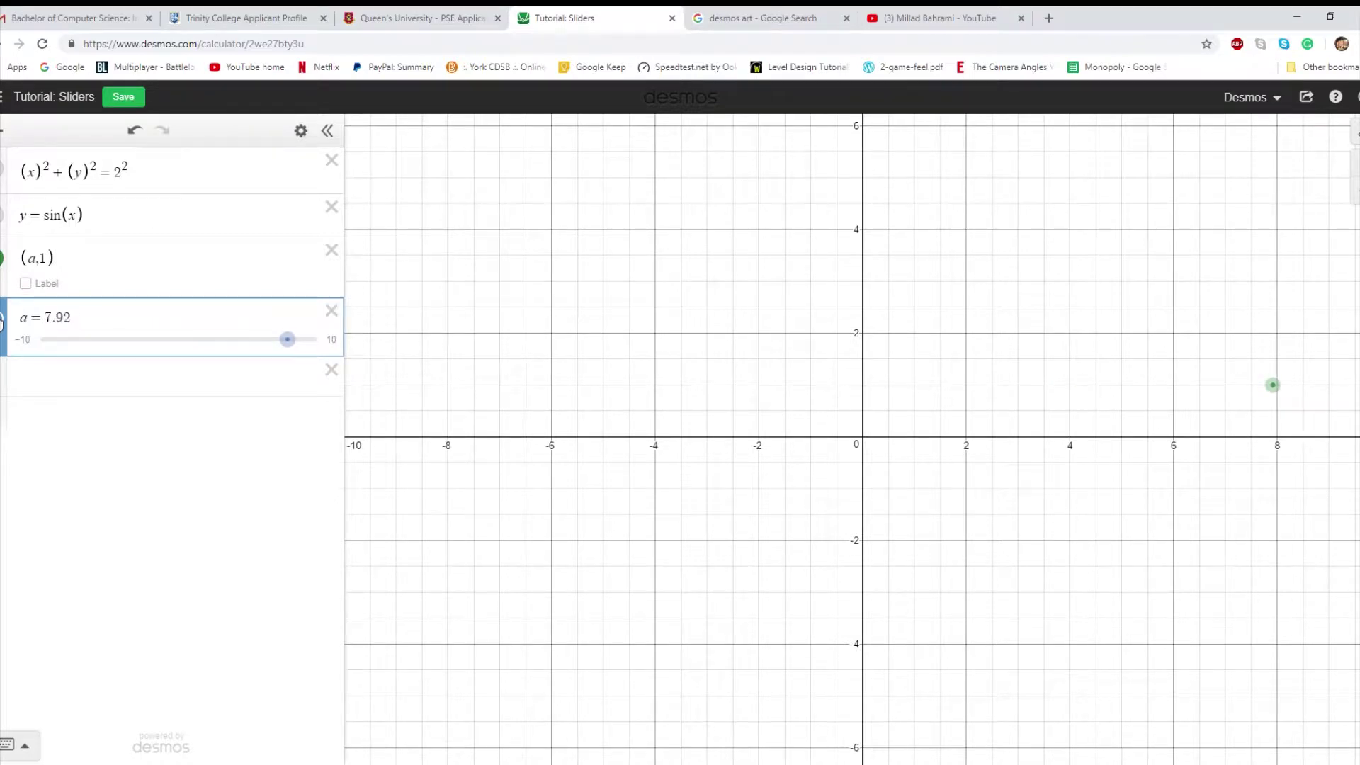
# Step: Limit slider a to a range of 0 to 5
pyautogui.click(23, 340)
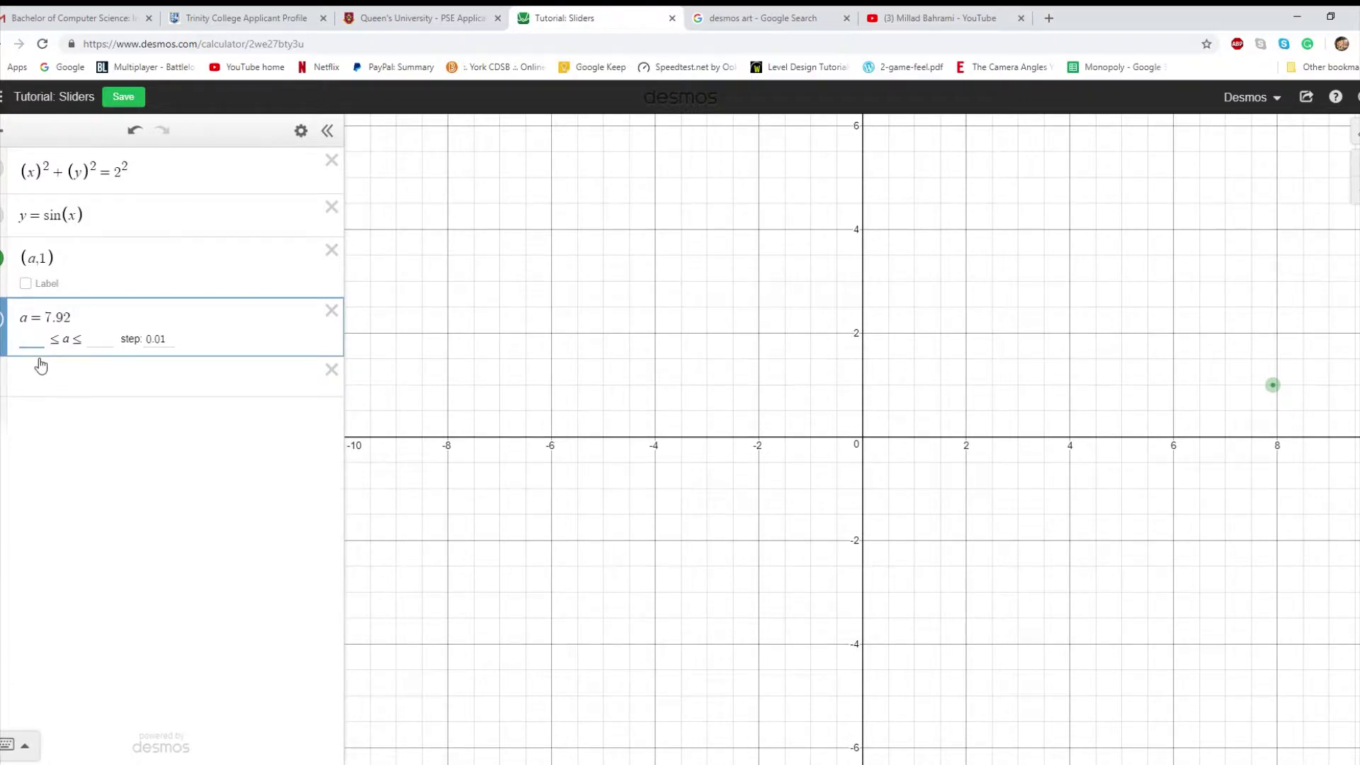
pyautogui.write('0')
pyautogui.click(112, 347)
pyautogui.write('5')
pyautogui.click(4, 318)
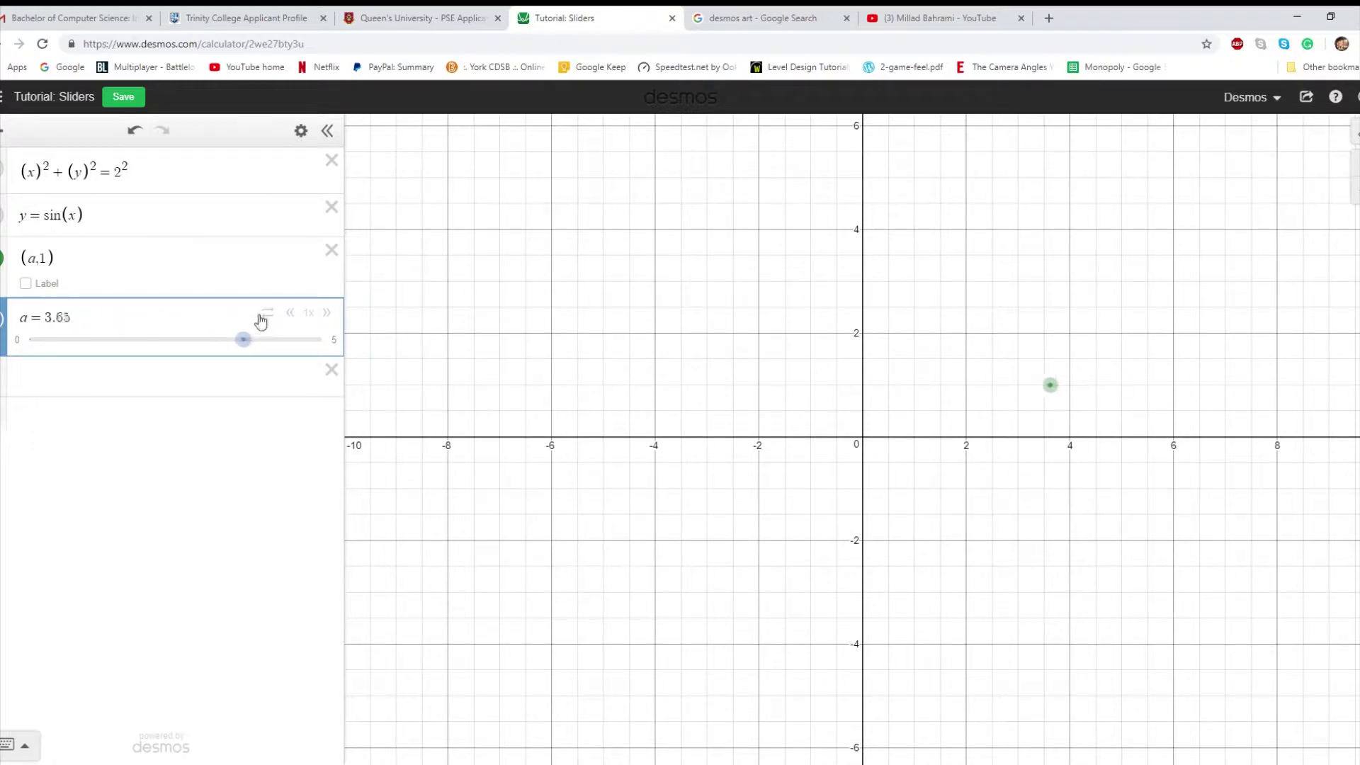
# Step: Make a's animation repeat forward at 3.5x speed, play it, then pause
pyautogui.click(267, 313)
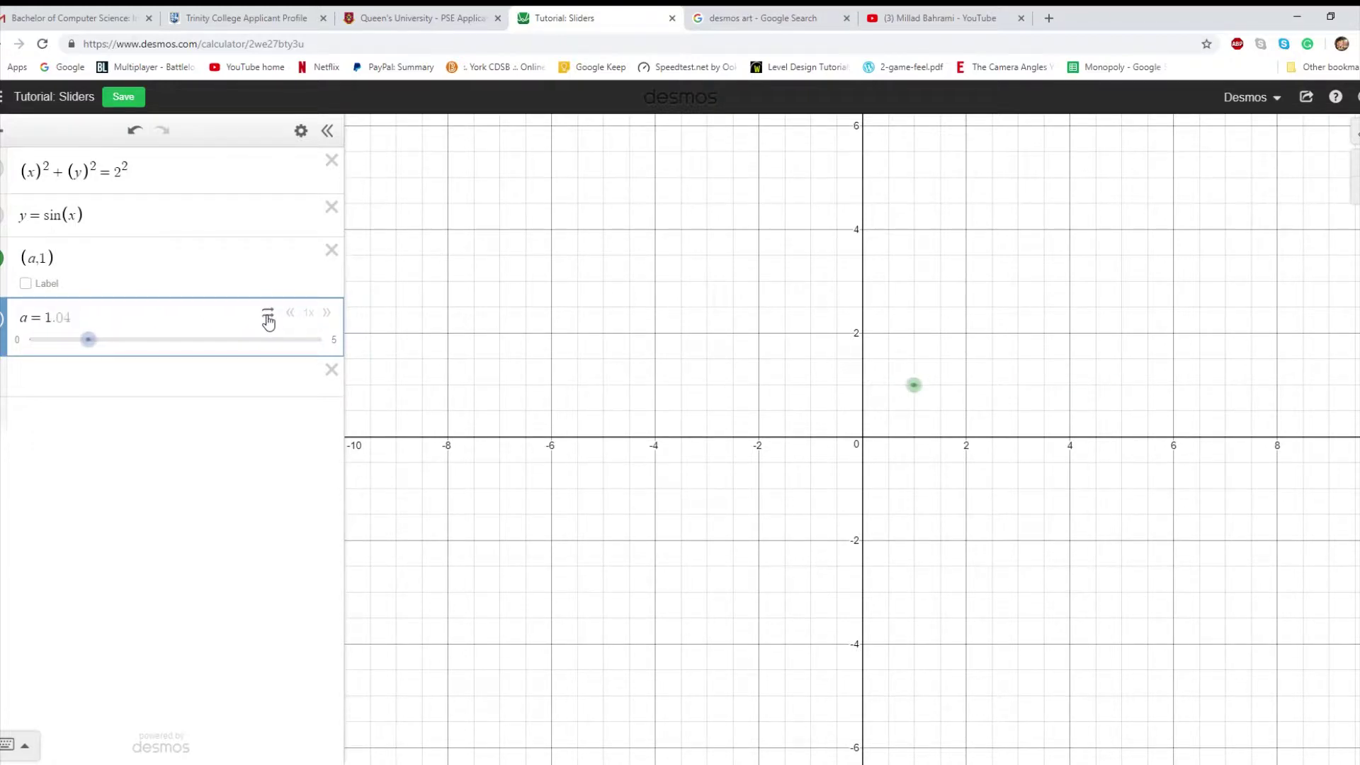
pyautogui.click(333, 313)
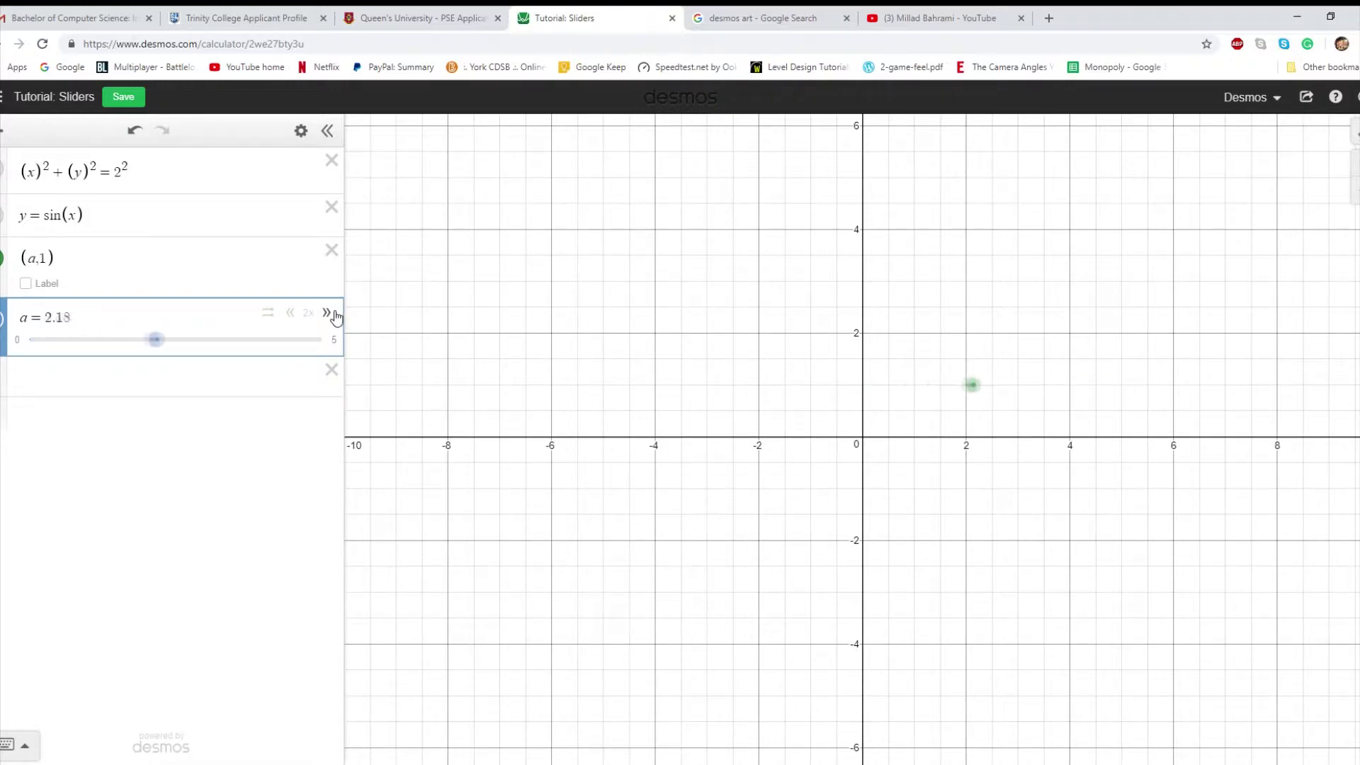
pyautogui.click(327, 314)
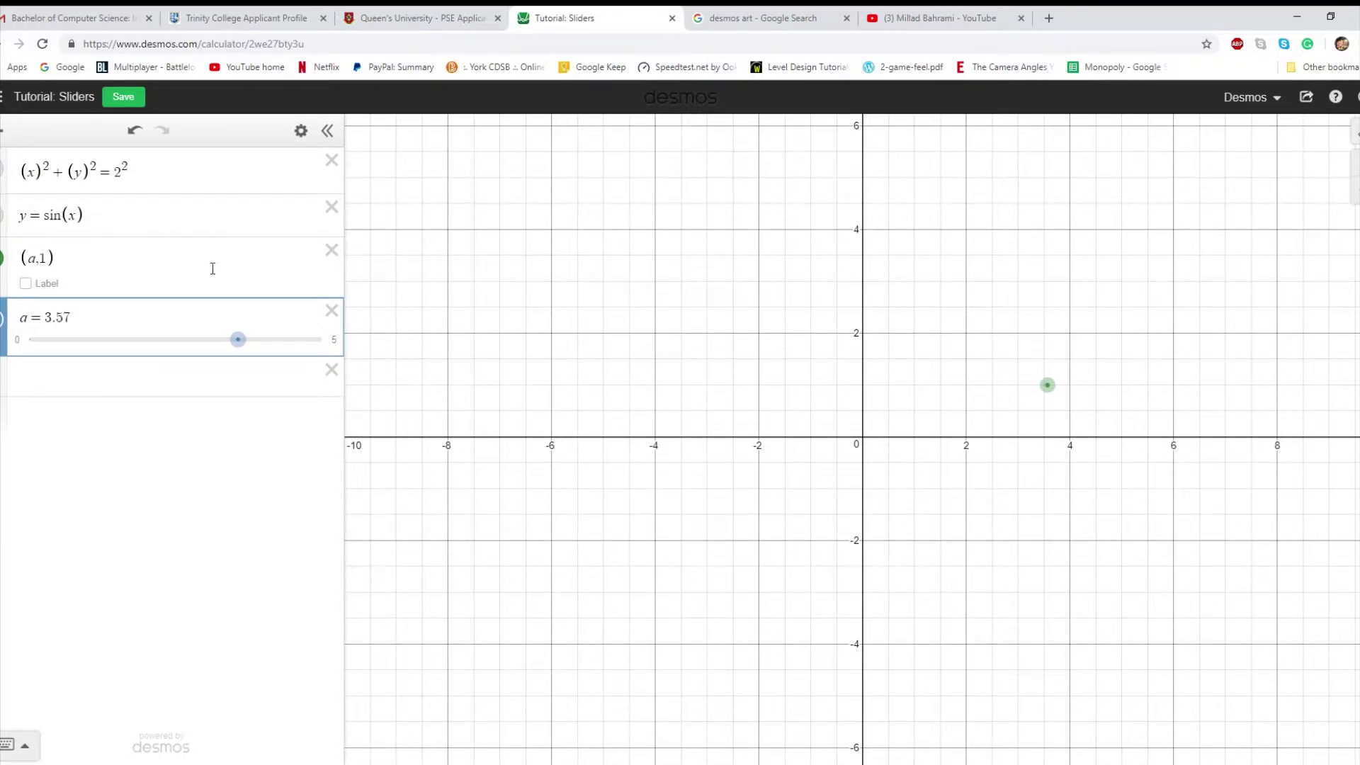
pyautogui.click(4, 318)
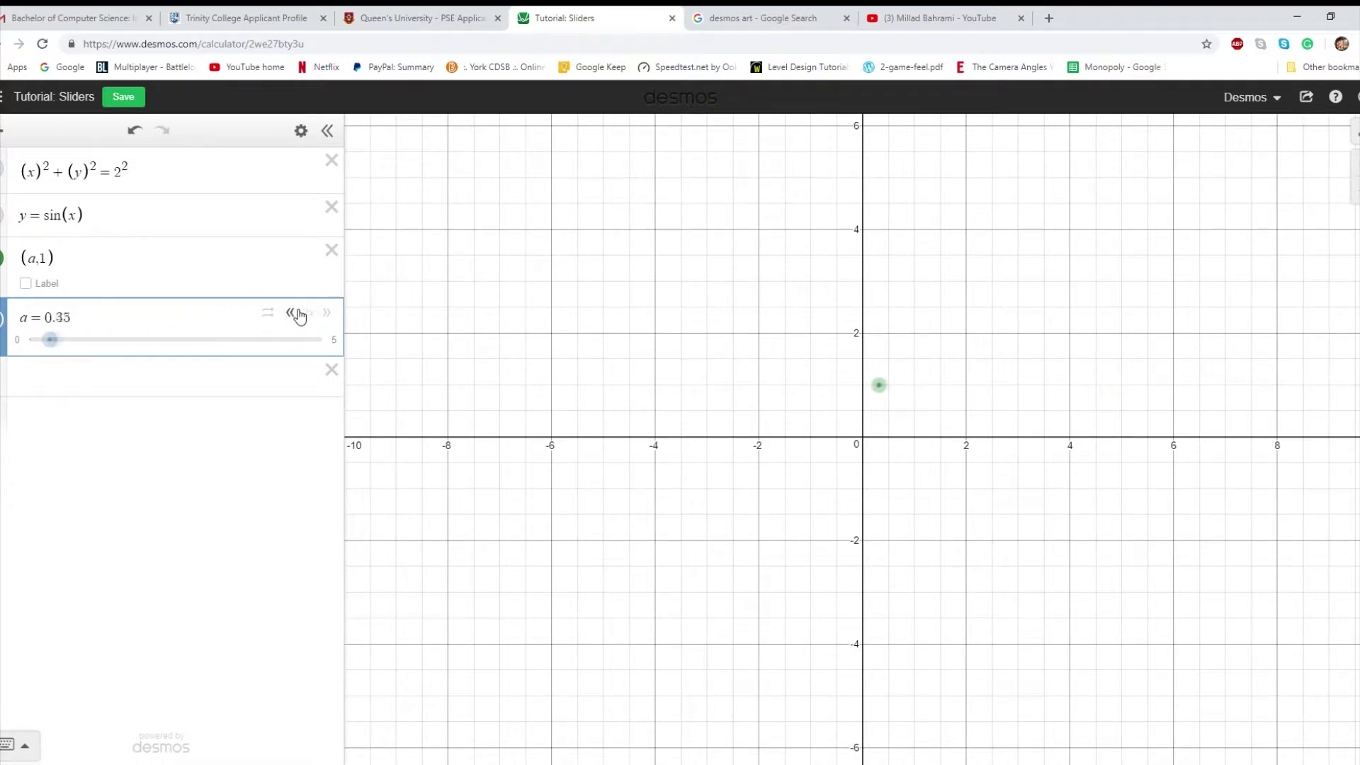
pyautogui.click(6, 318)
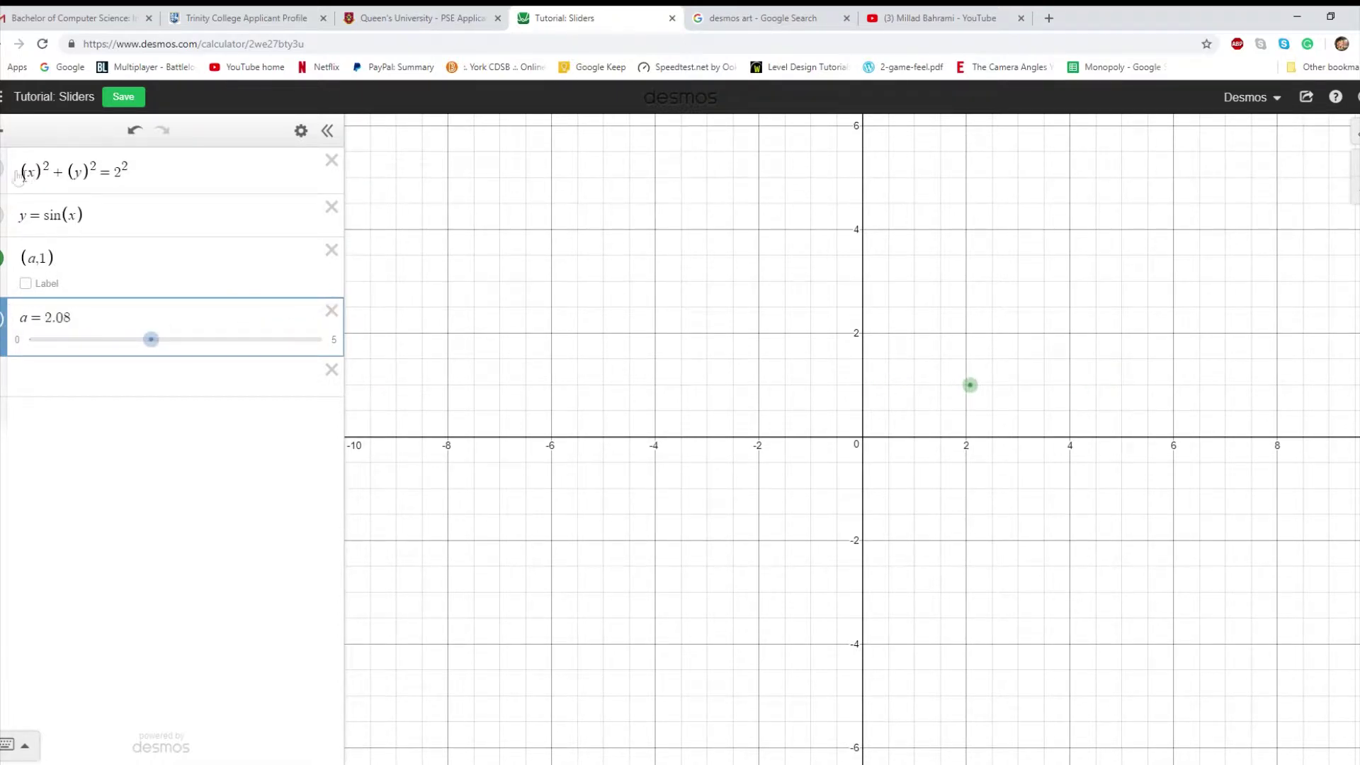
# Step: Show the sine curve, change it to y = sin(x)+a, and hide the point (a,1)
pyautogui.click(4, 214)
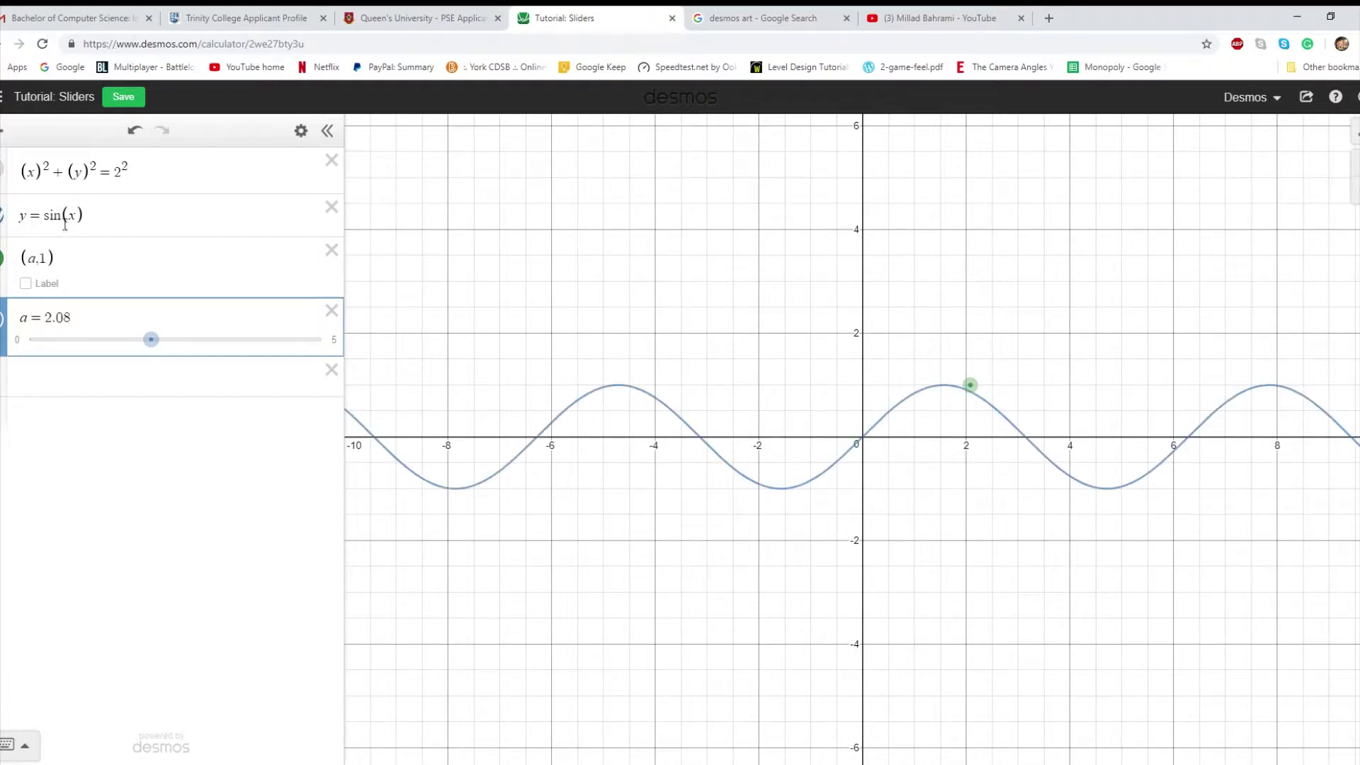
pyautogui.click(114, 220)
pyautogui.write('+')
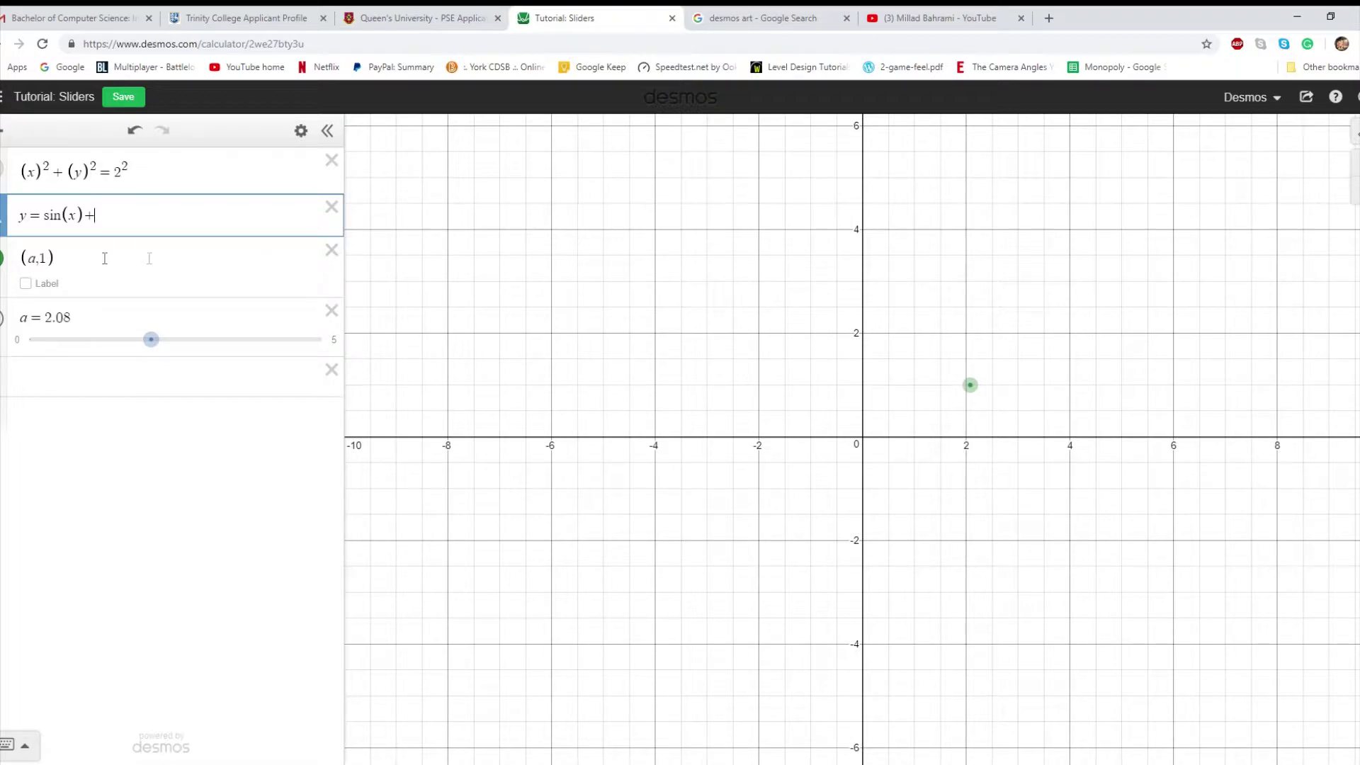
pyautogui.click(2, 261)
pyautogui.write('a')
pyautogui.moveTo(117, 231); pyautogui.dragTo(90, 222)
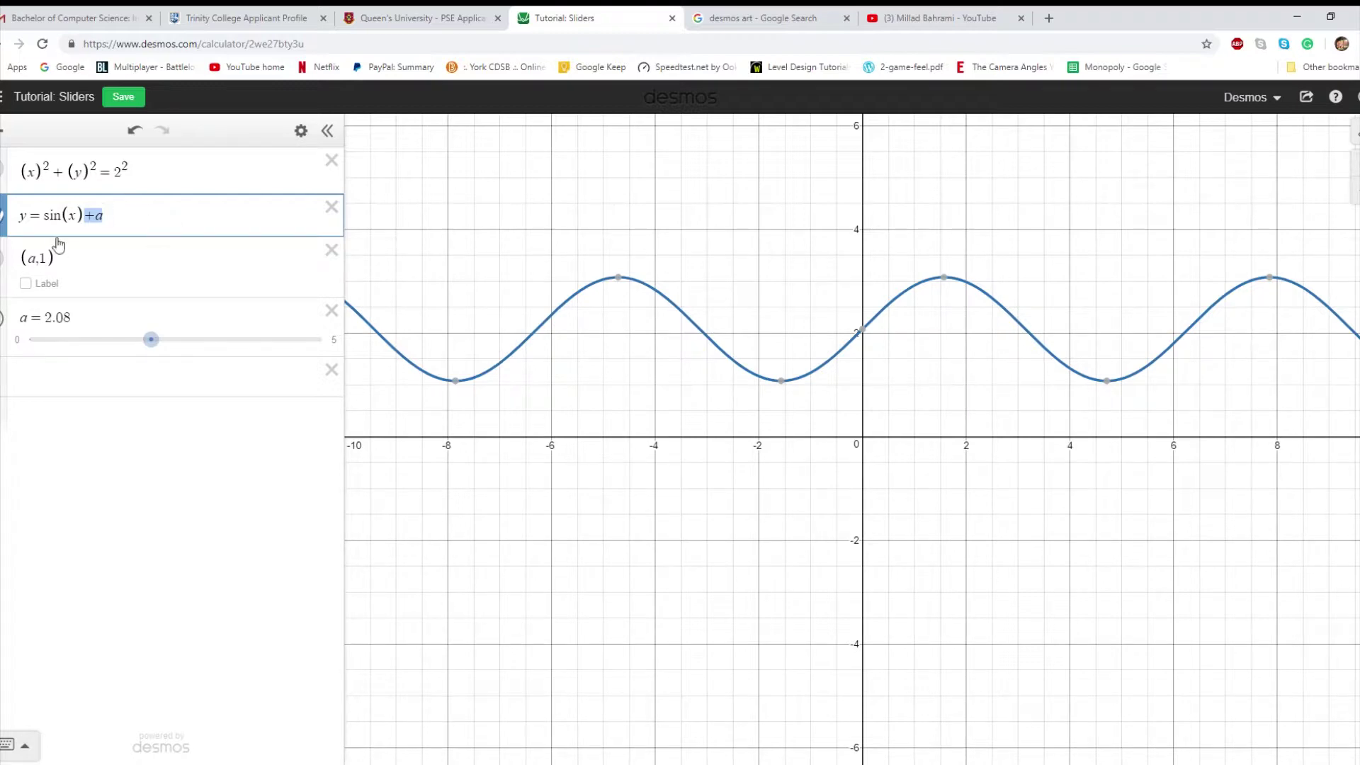
# Step: Animate slider a to lift the sine curve and change its loop mode
pyautogui.click(2, 319)
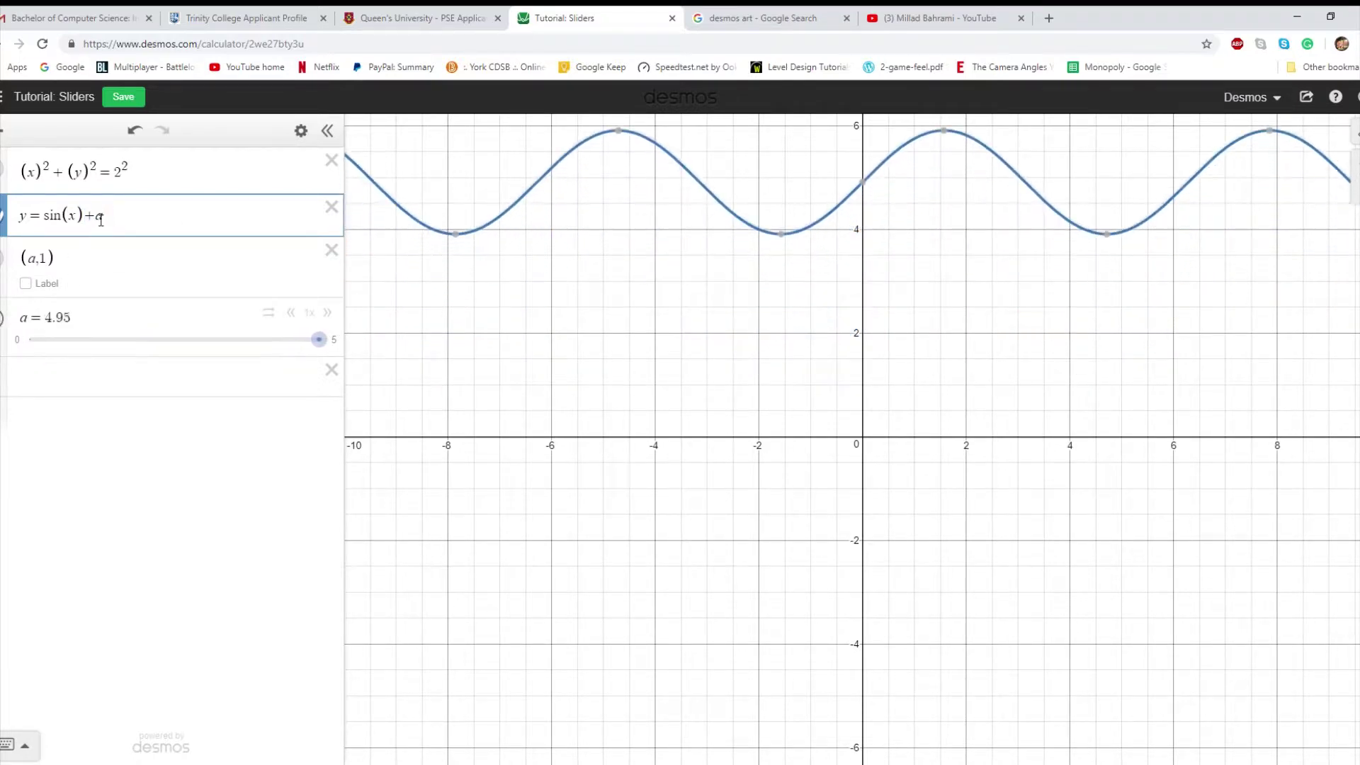
pyautogui.click(270, 312)
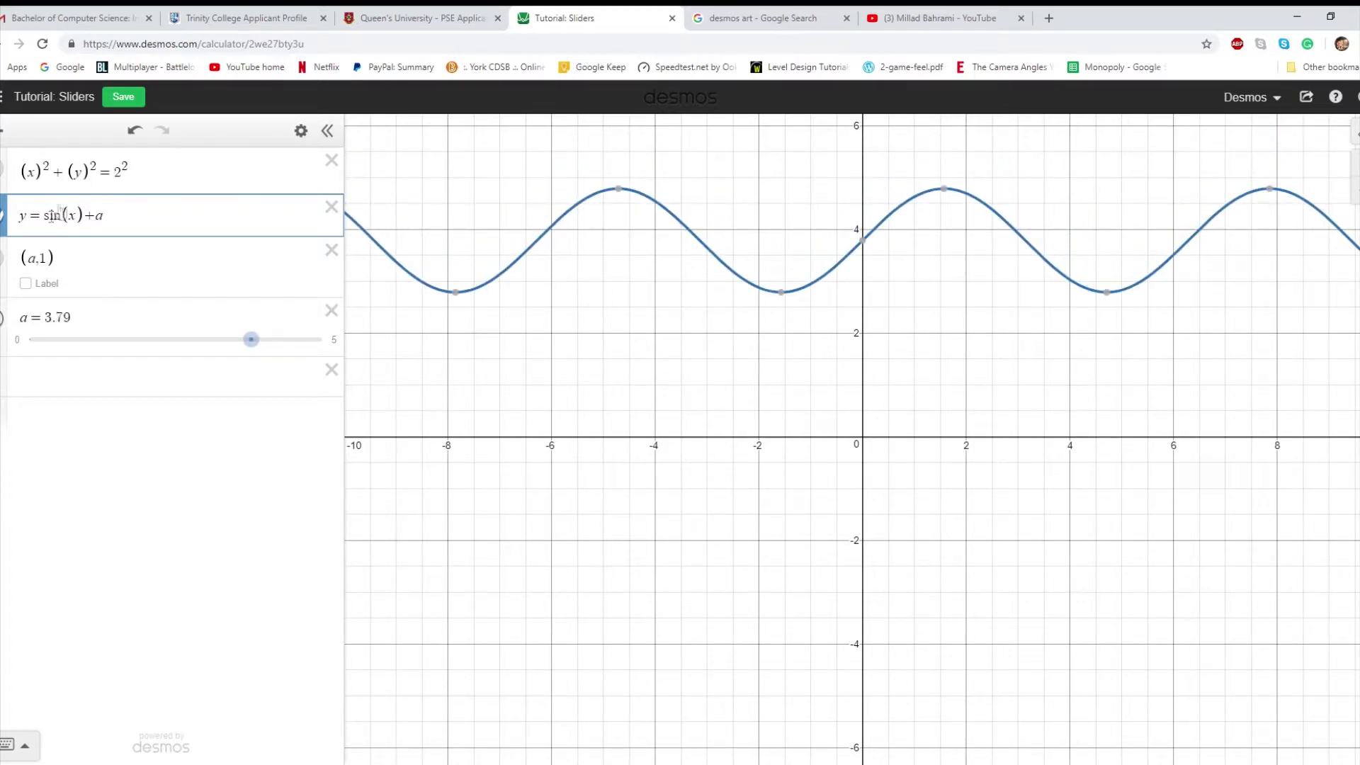
pyautogui.click(35, 173)
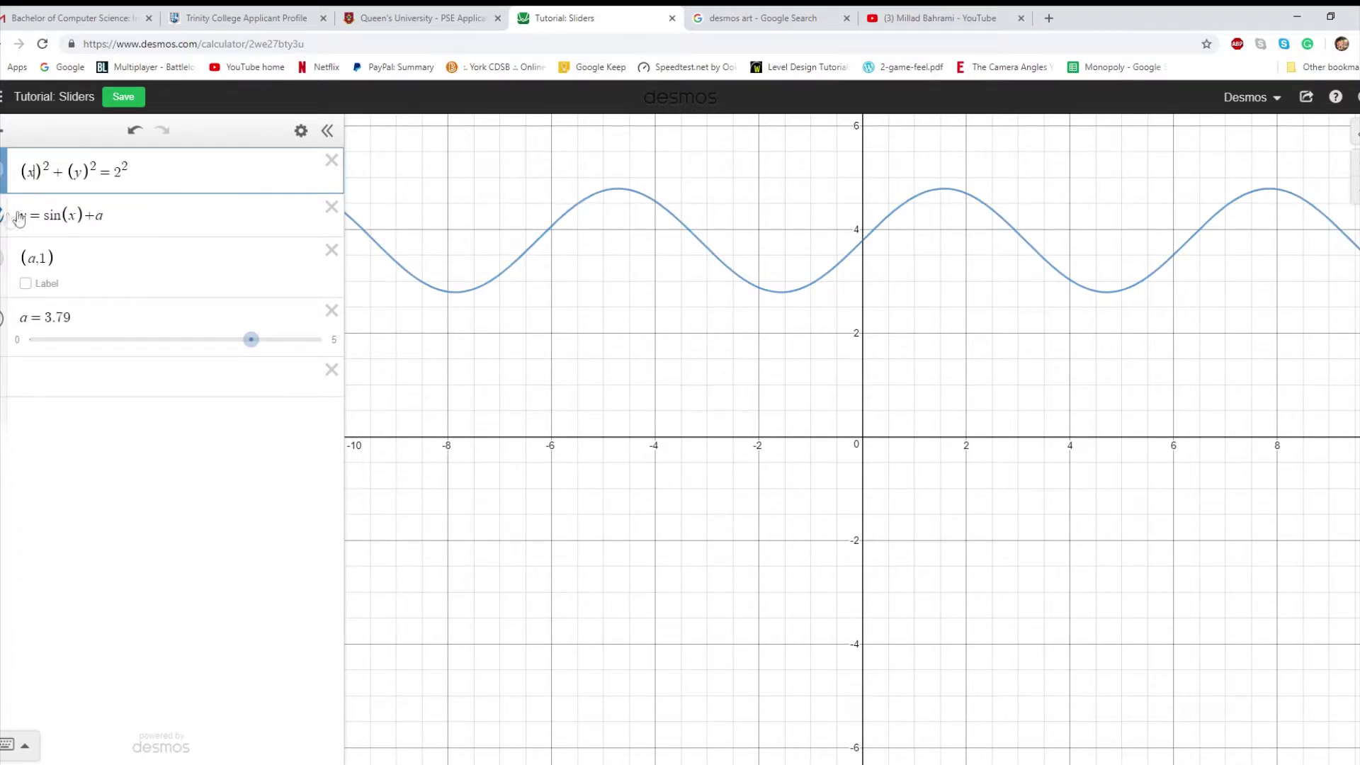
# Step: Change the curve to y = sin(x−b)+a and create slider b
pyautogui.click(83, 219)
pyautogui.write('- ')
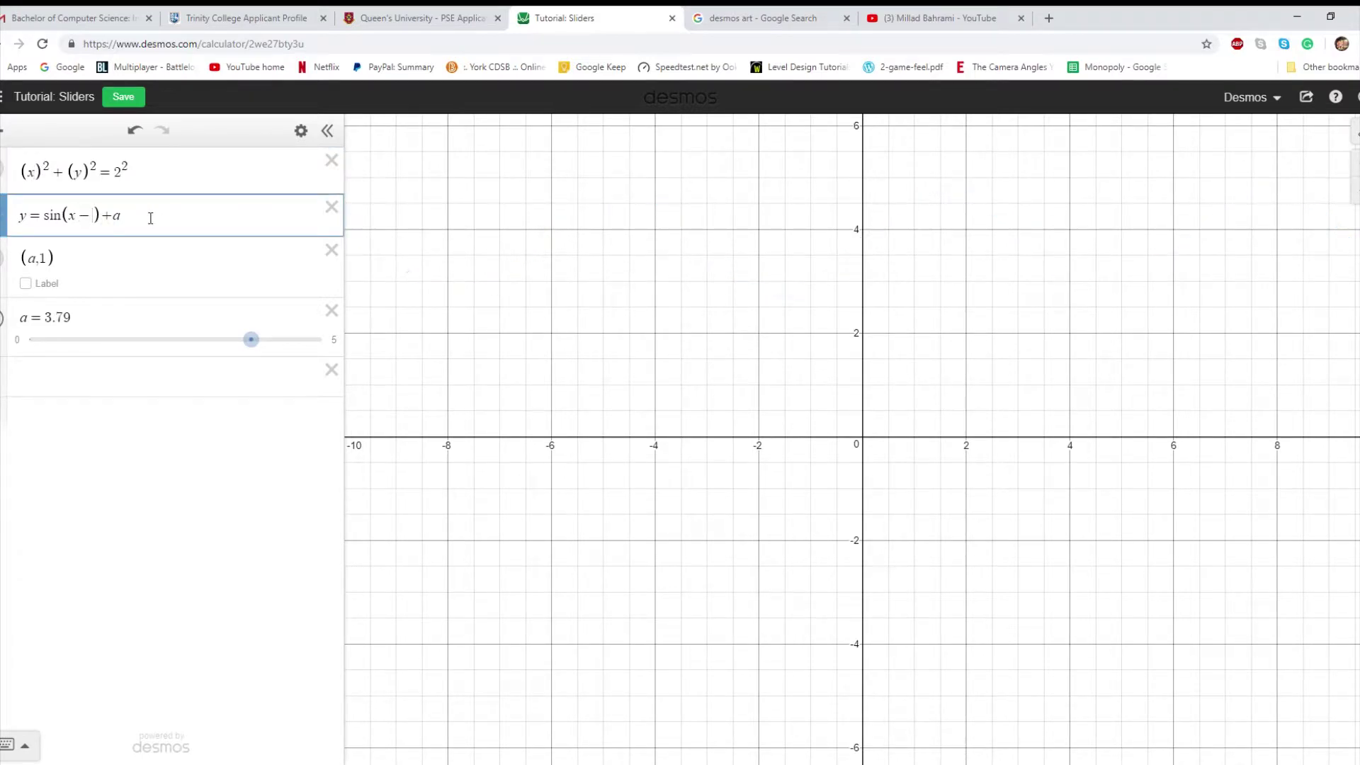
pyautogui.write('b')
pyautogui.click(76, 242)
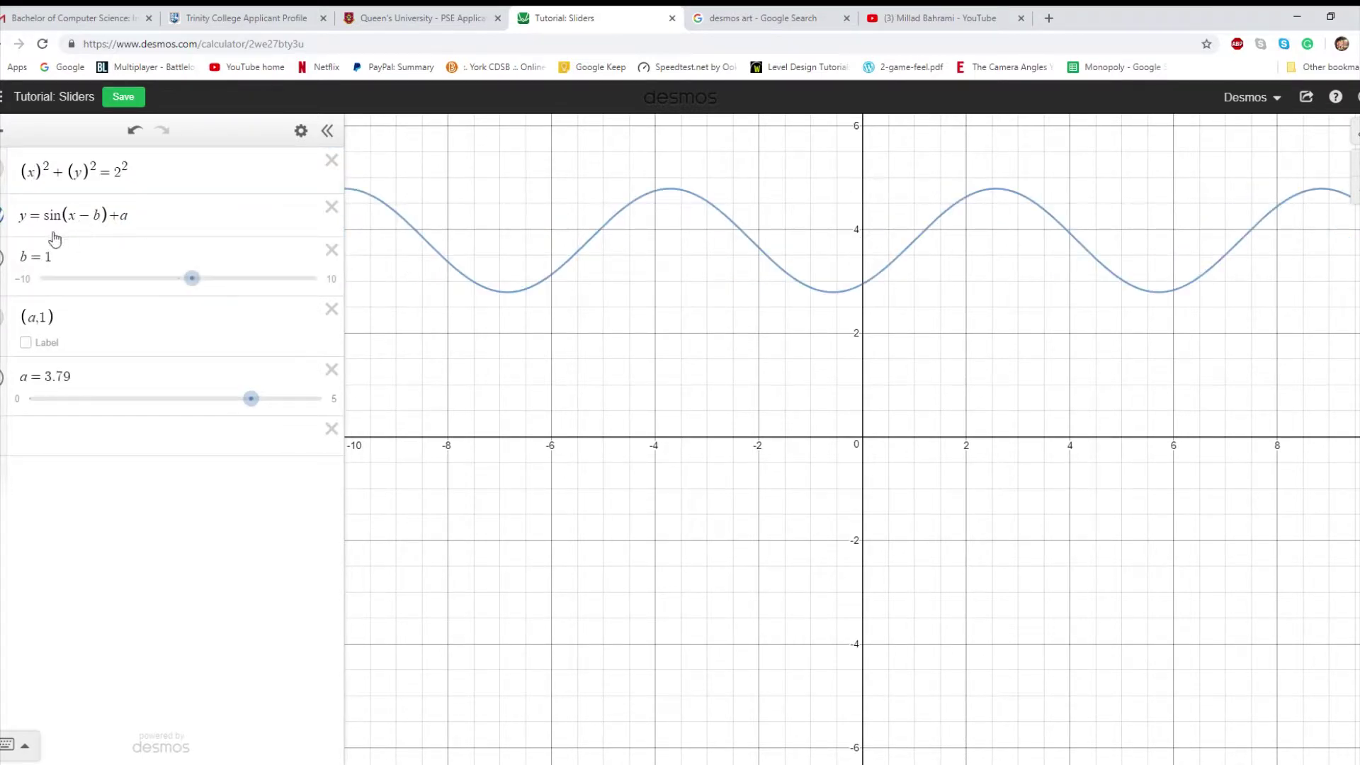
# Step: Drag the b and a sliders to shift the wave, ending at b = −2.1, a = 0.73
pyautogui.moveTo(192, 277); pyautogui.dragTo(225, 278)
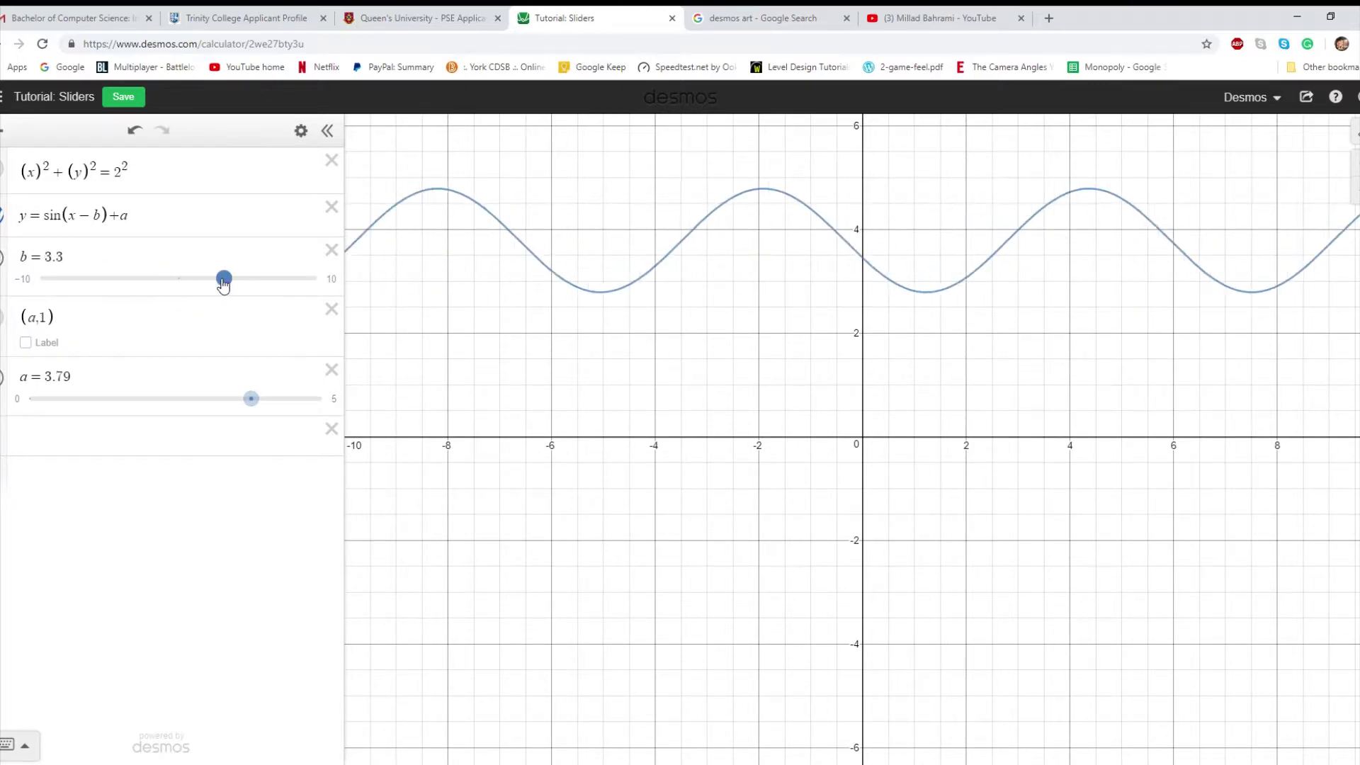
pyautogui.moveTo(249, 398); pyautogui.dragTo(86, 398)
pyautogui.moveTo(224, 277); pyautogui.dragTo(172, 277)
pyautogui.moveTo(87, 400)
pyautogui.mouseDown()
pyautogui.moveTo(208, 405)
pyautogui.moveTo(72, 399)
pyautogui.mouseUp()
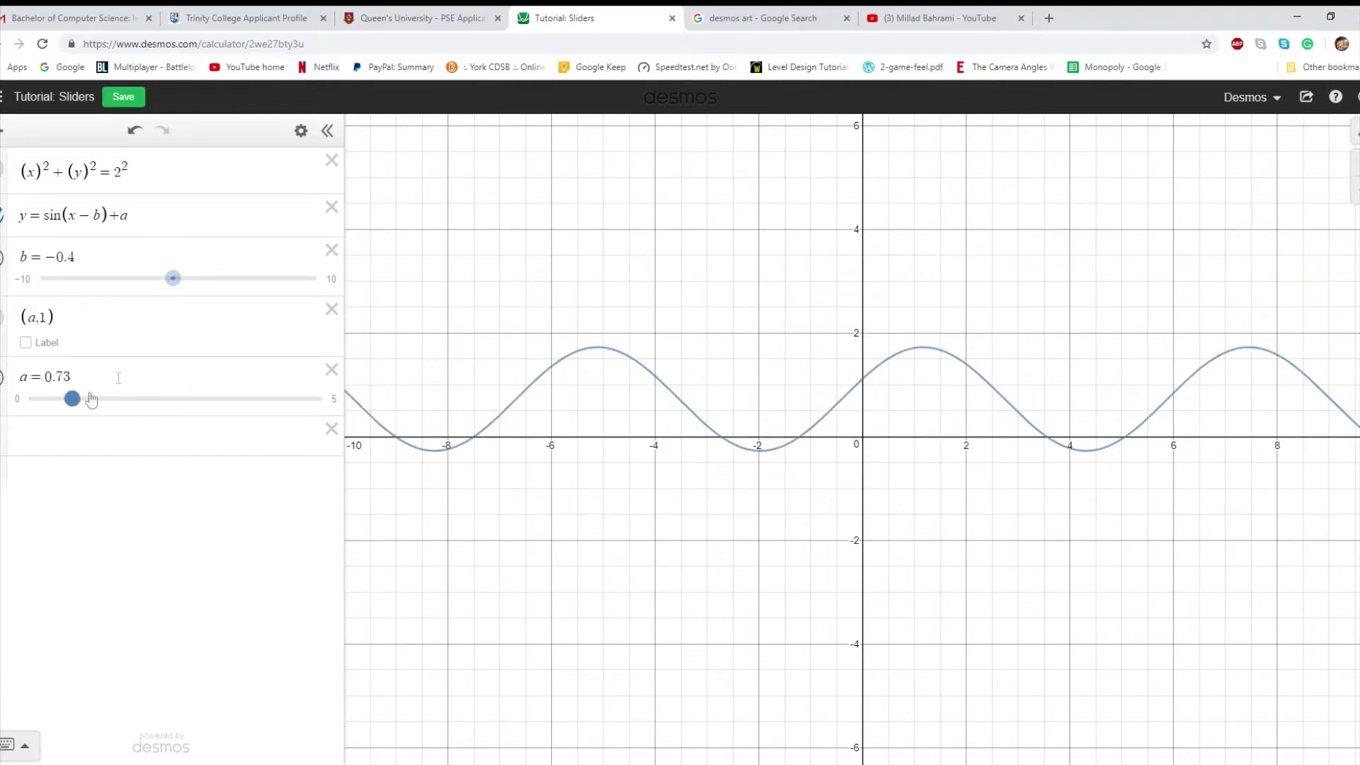
pyautogui.moveTo(169, 284)
pyautogui.mouseDown()
pyautogui.moveTo(63, 280)
pyautogui.moveTo(149, 281)
pyautogui.mouseUp()
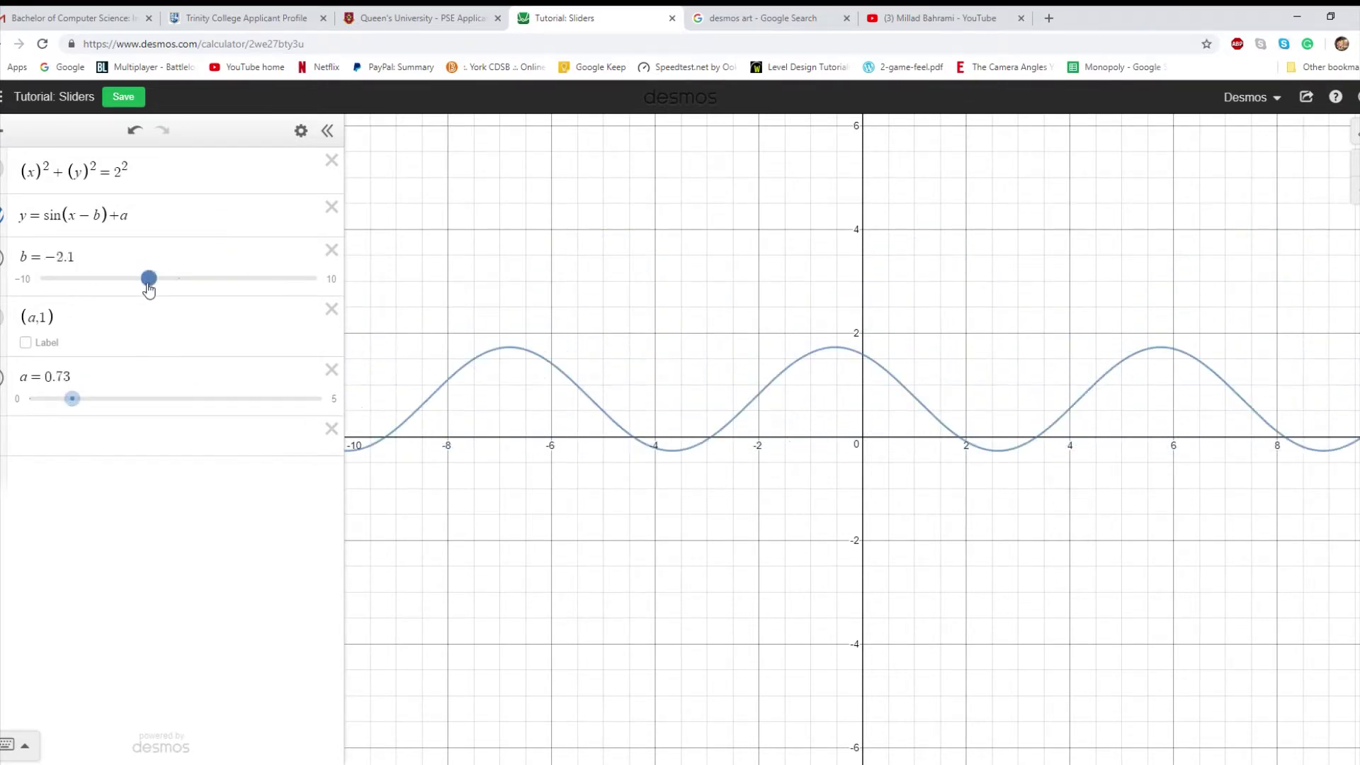
pyautogui.click(50, 320)
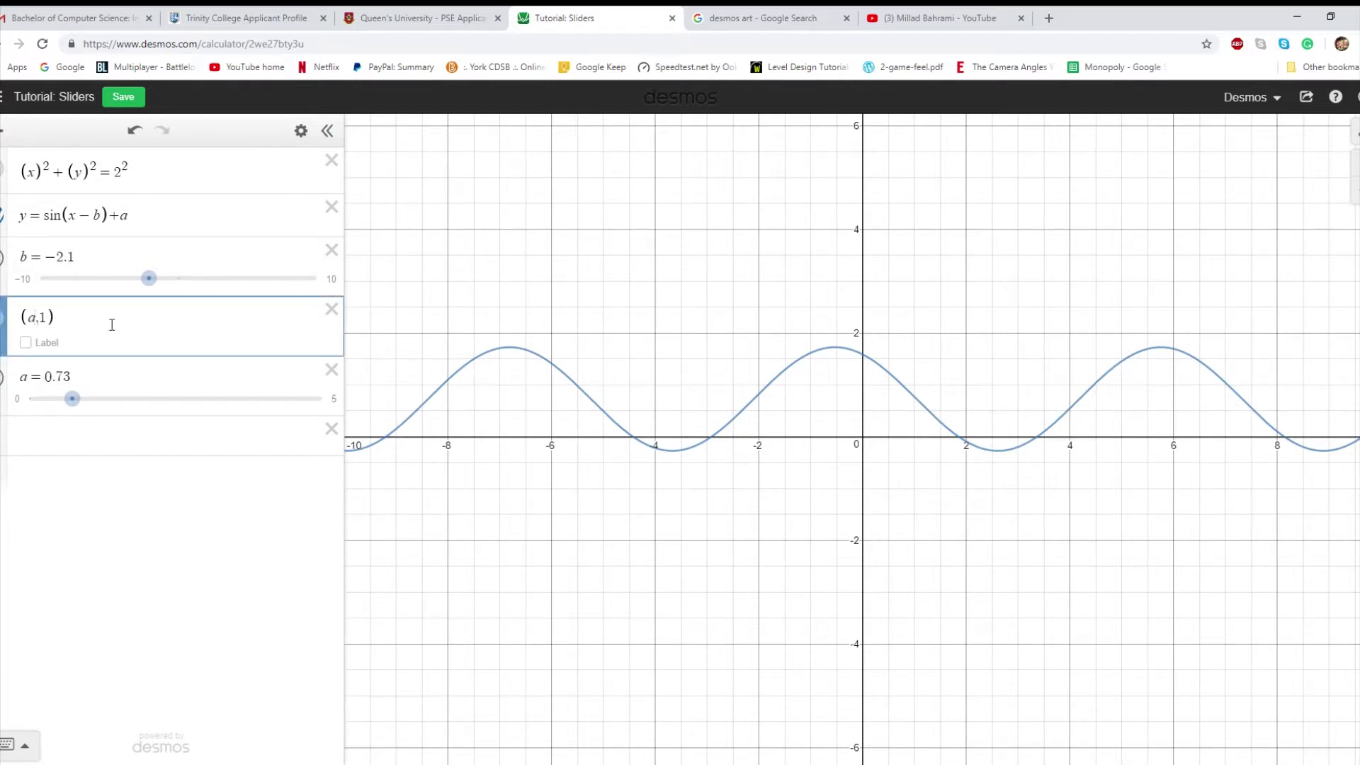
# Step: Change the point expression from (a,1) to (b,a)
pyautogui.press('Left')
pyautogui.press('Left')
pyautogui.press('BackSpace')
pyautogui.write('b')
pyautogui.press('BackSpace')
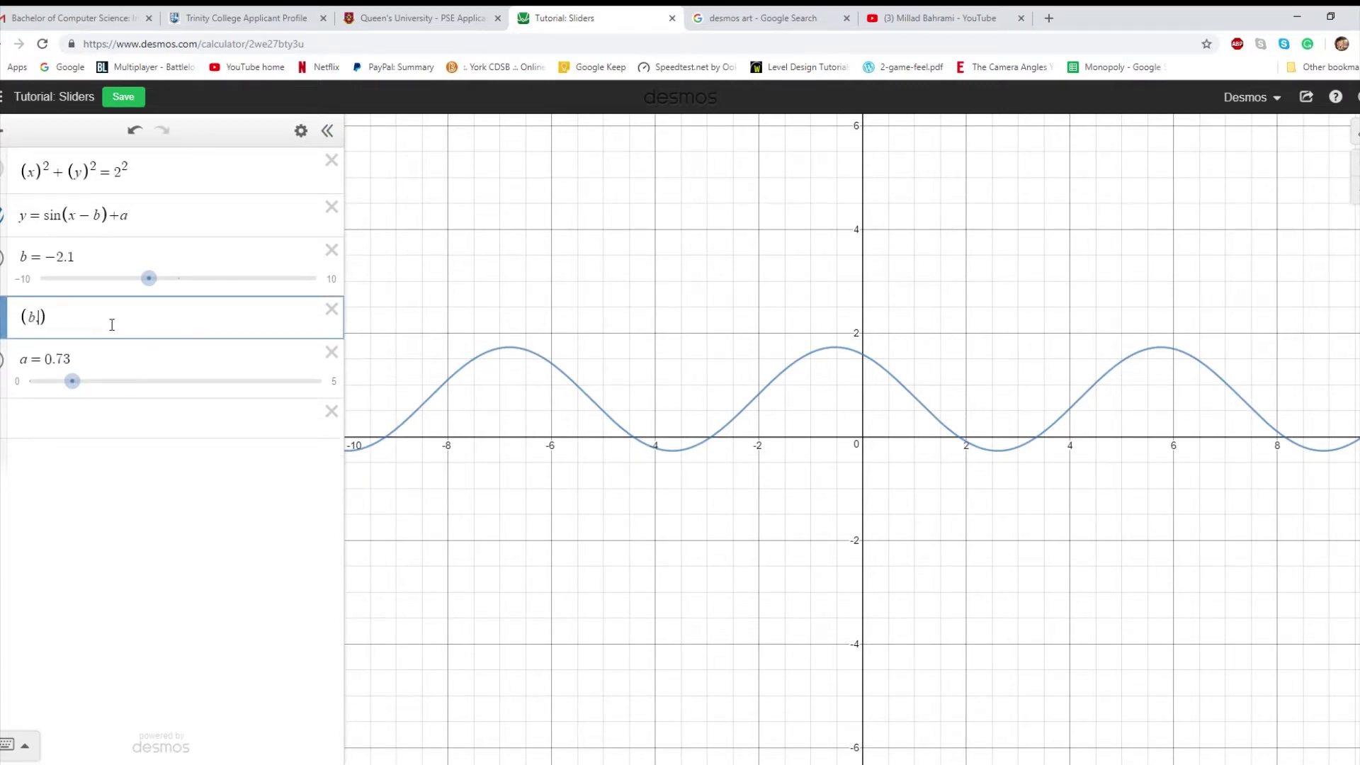
pyautogui.write('a')
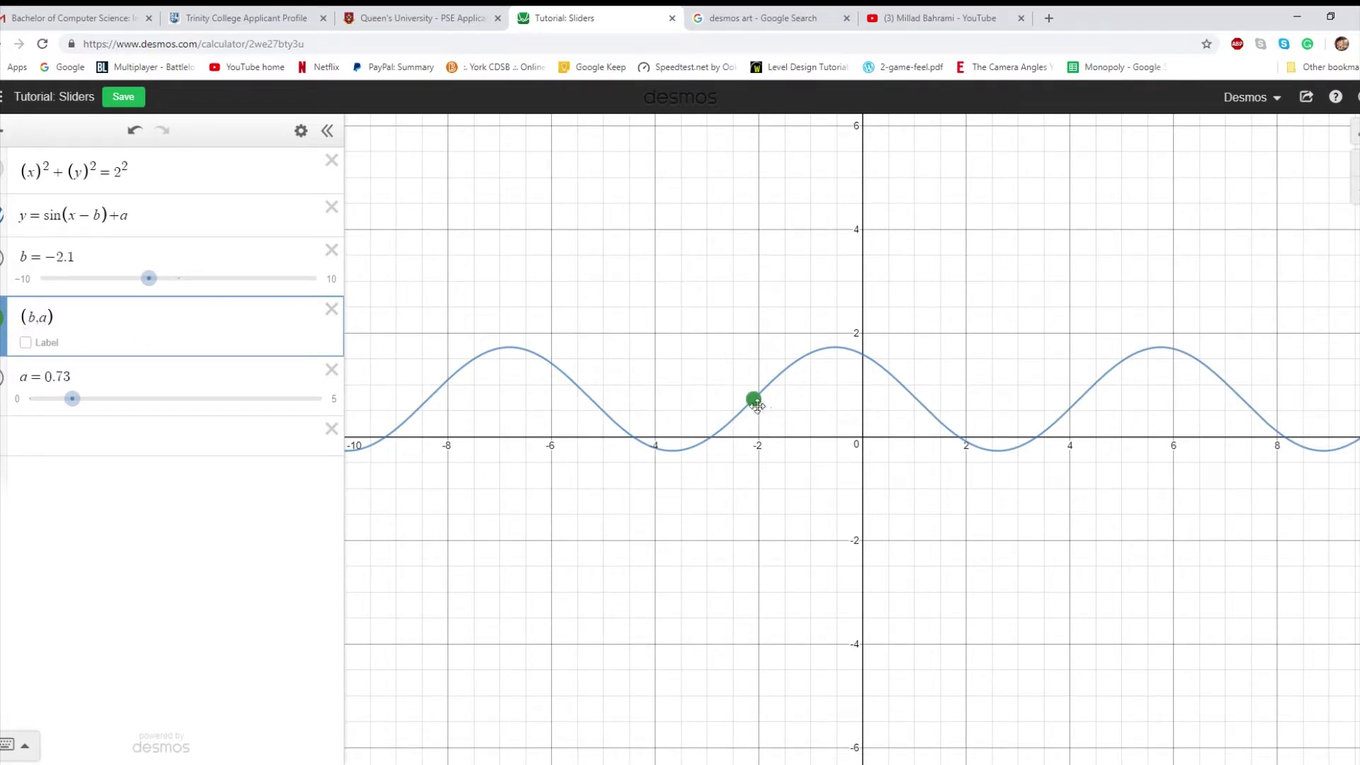
# Step: Drag the green (b,a) point around so the wave follows, ending at (−1.25, 2.14)
pyautogui.moveTo(754, 400); pyautogui.dragTo(699, 306)
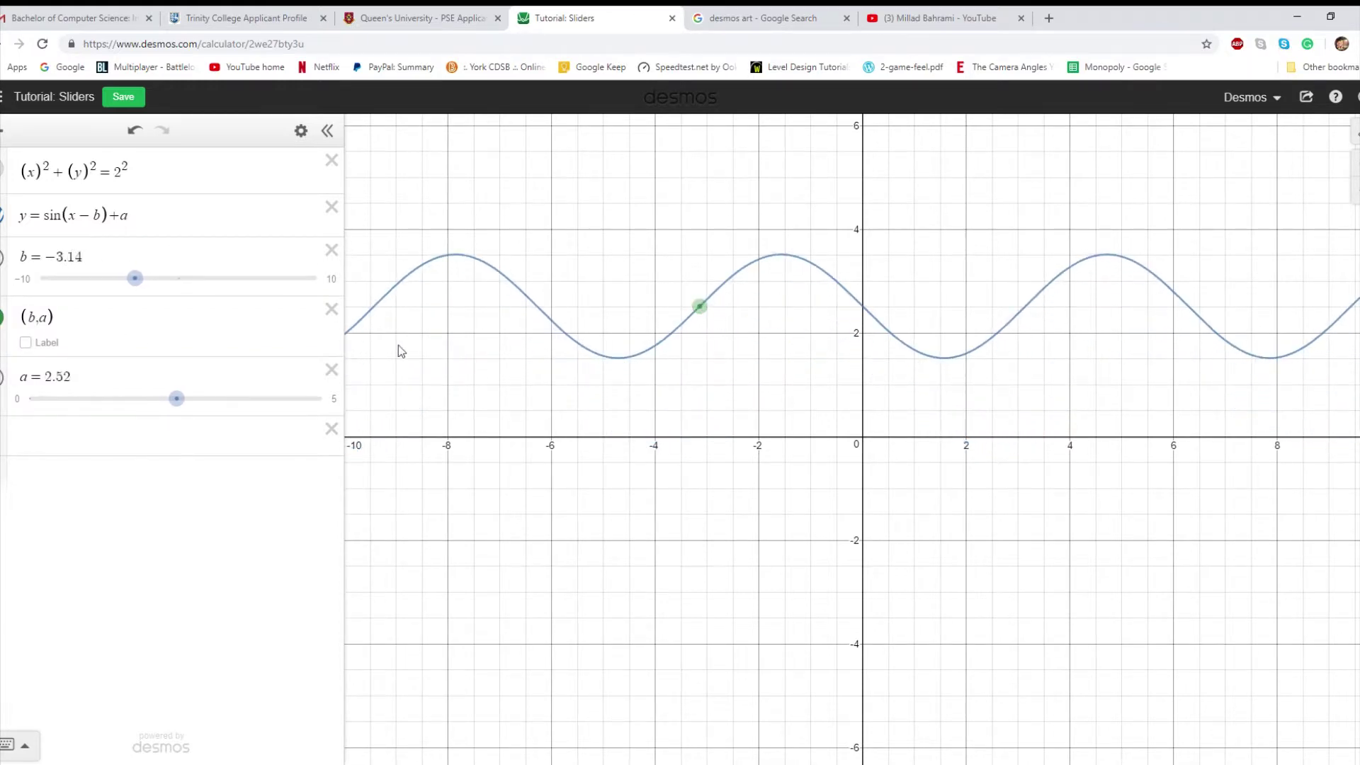
pyautogui.moveTo(709, 314); pyautogui.dragTo(808, 289)
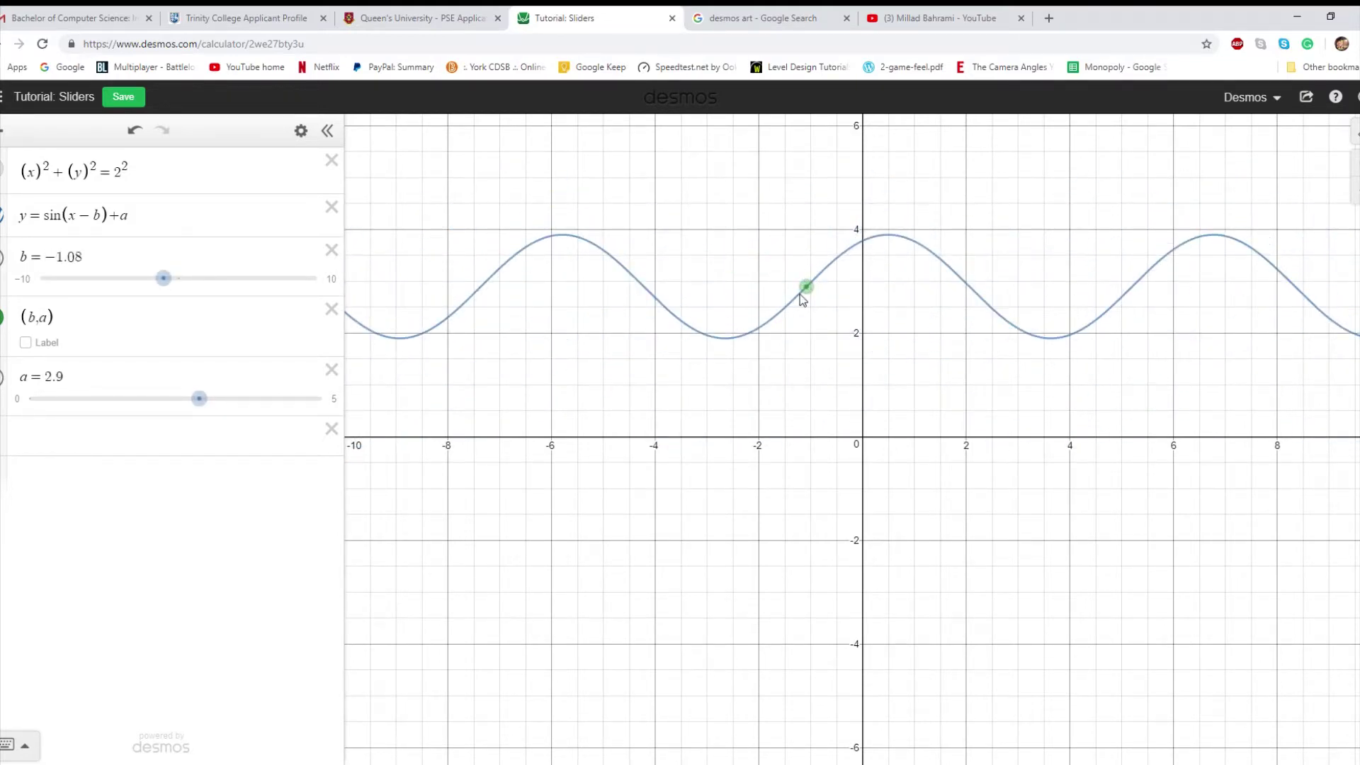
pyautogui.click(53, 328)
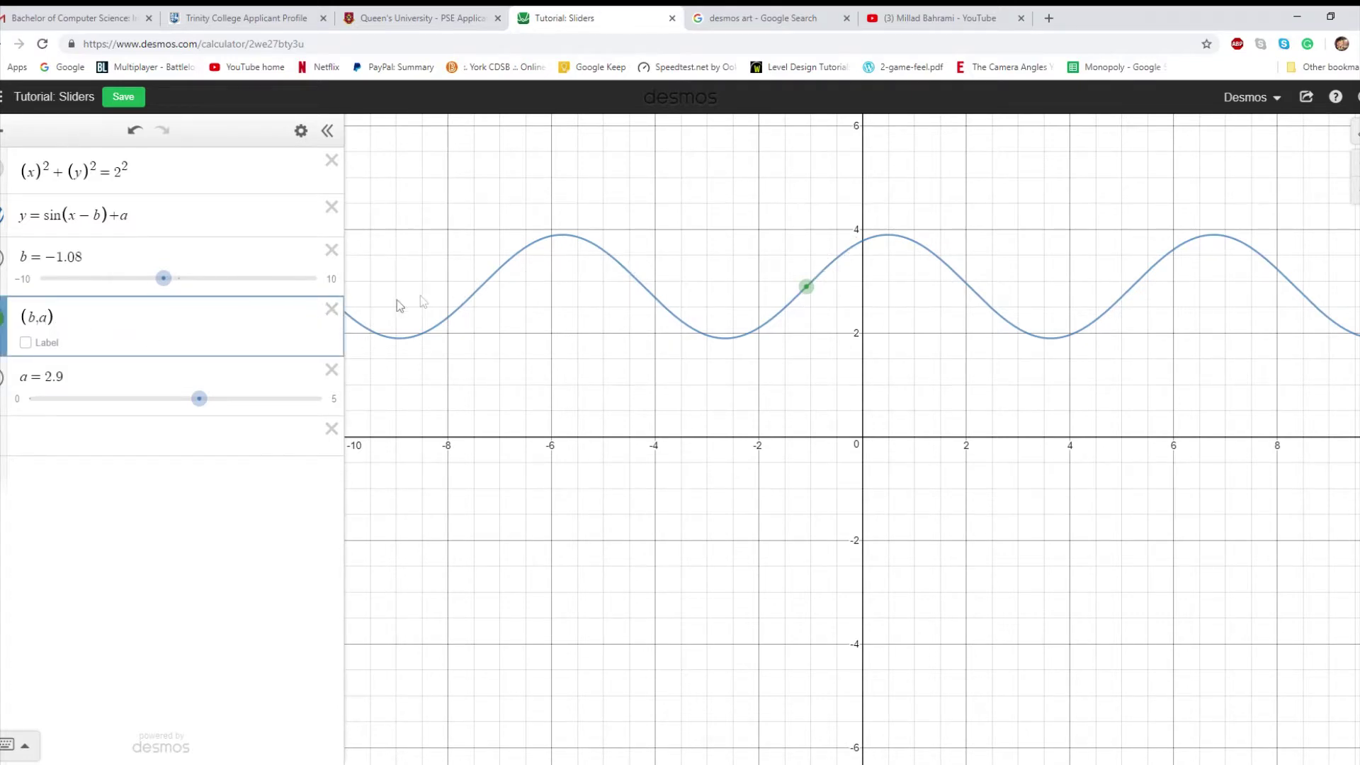
pyautogui.click(813, 295)
pyautogui.moveTo(807, 289); pyautogui.dragTo(626, 295)
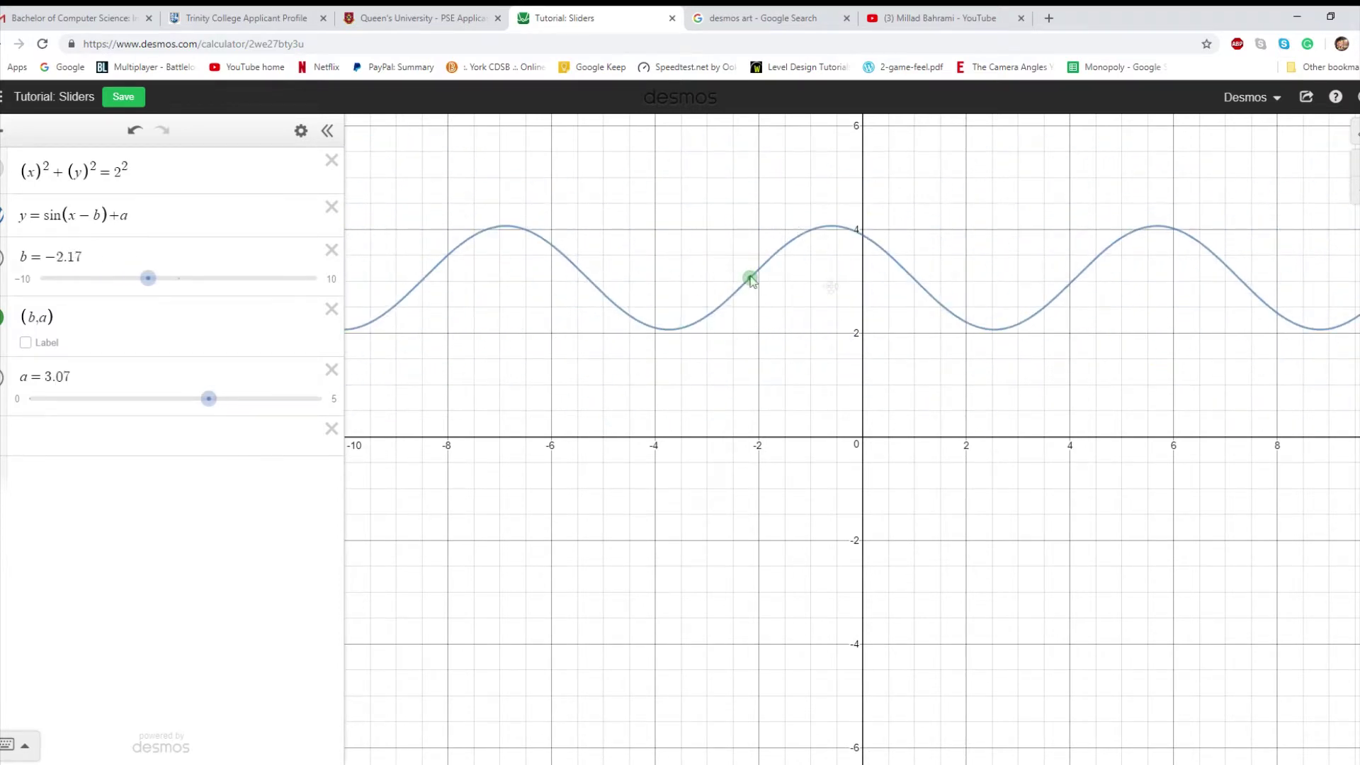
pyautogui.moveTo(751, 280); pyautogui.dragTo(808, 332)
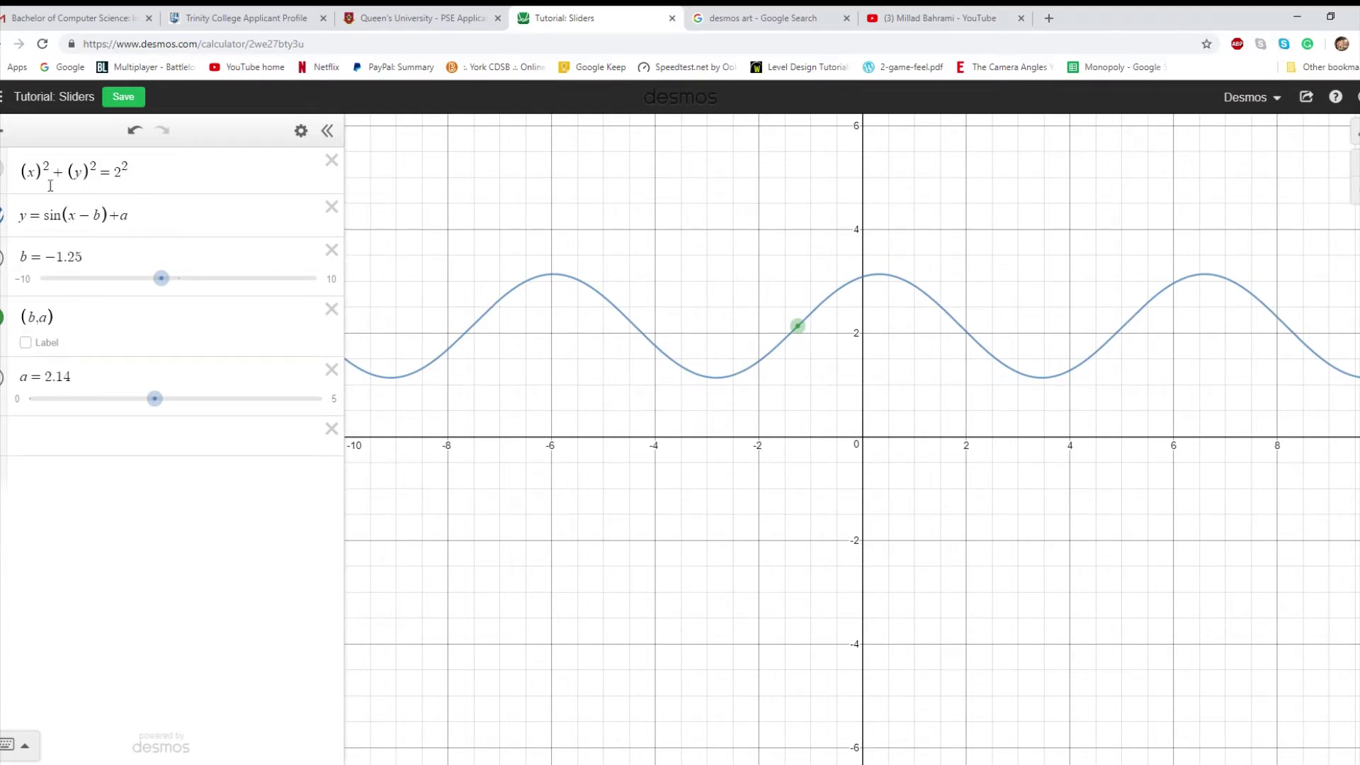
# Step: Show the circle and recentre it as (x−b)²+(y−a)²=2² on the point
pyautogui.click(4, 174)
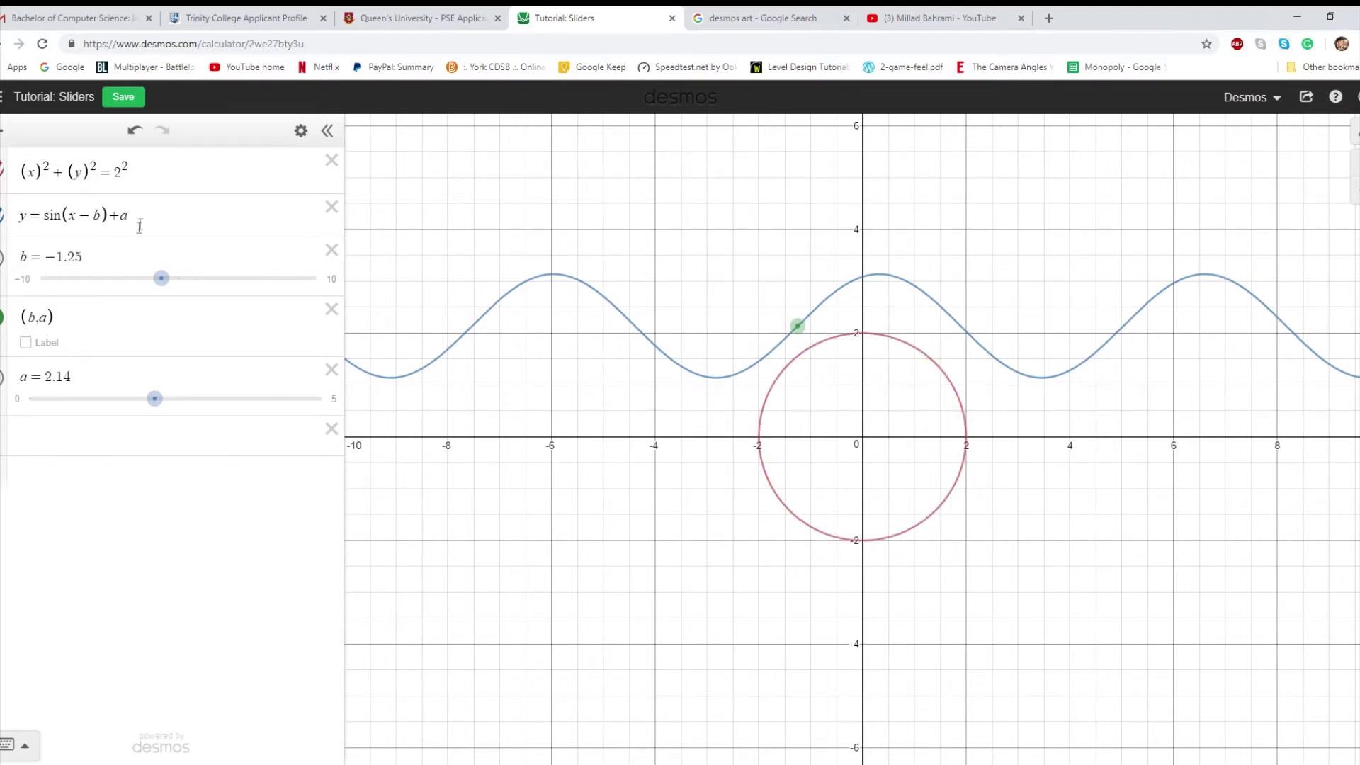
pyautogui.click(46, 177)
pyautogui.write('-')
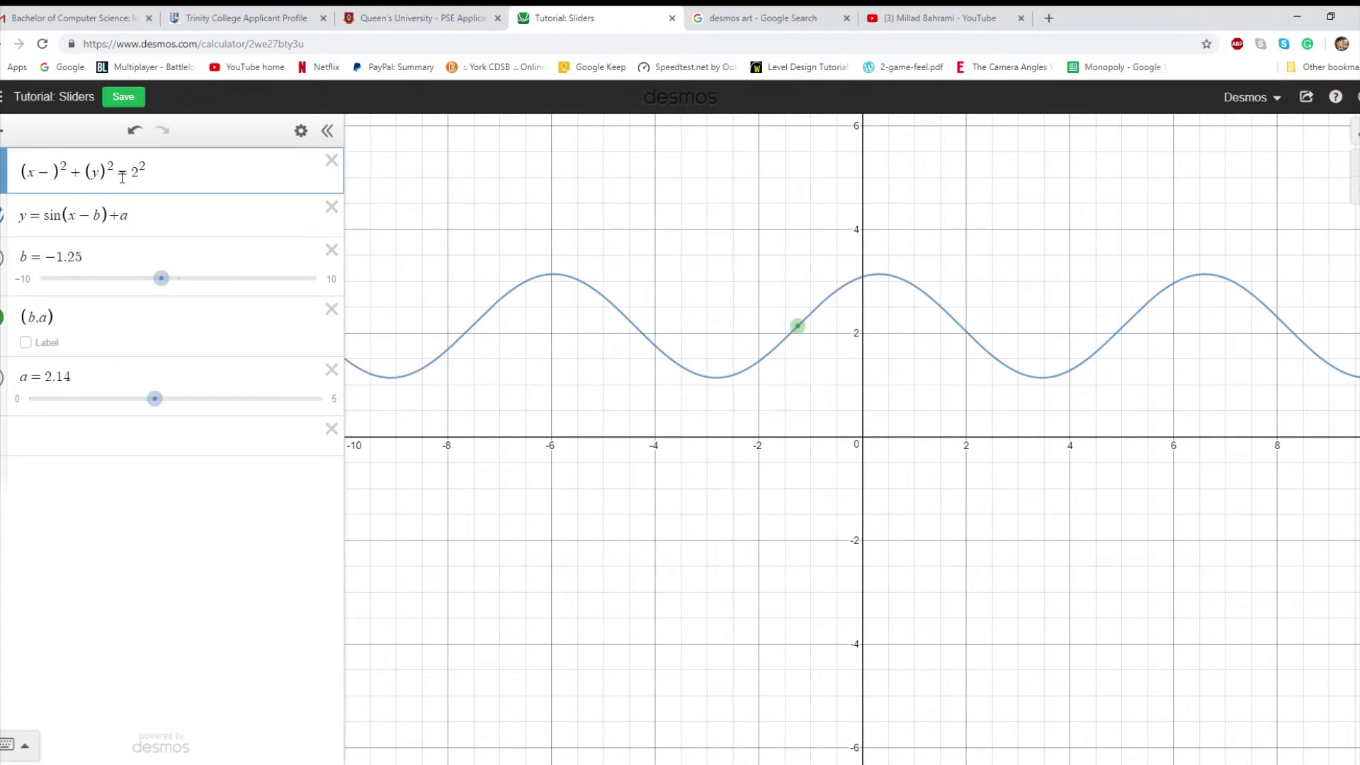
pyautogui.write('b')
pyautogui.write('-a')
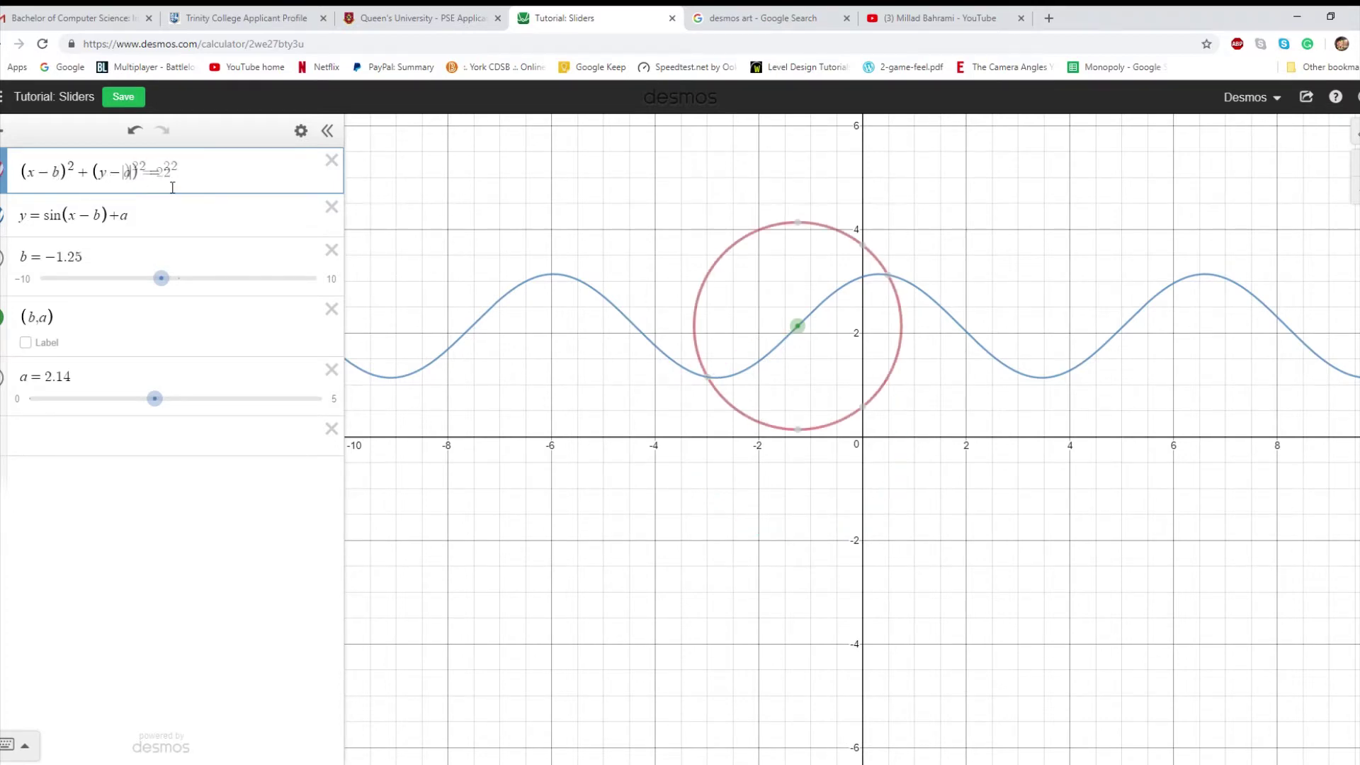
pyautogui.moveTo(796, 325); pyautogui.dragTo(876, 369)
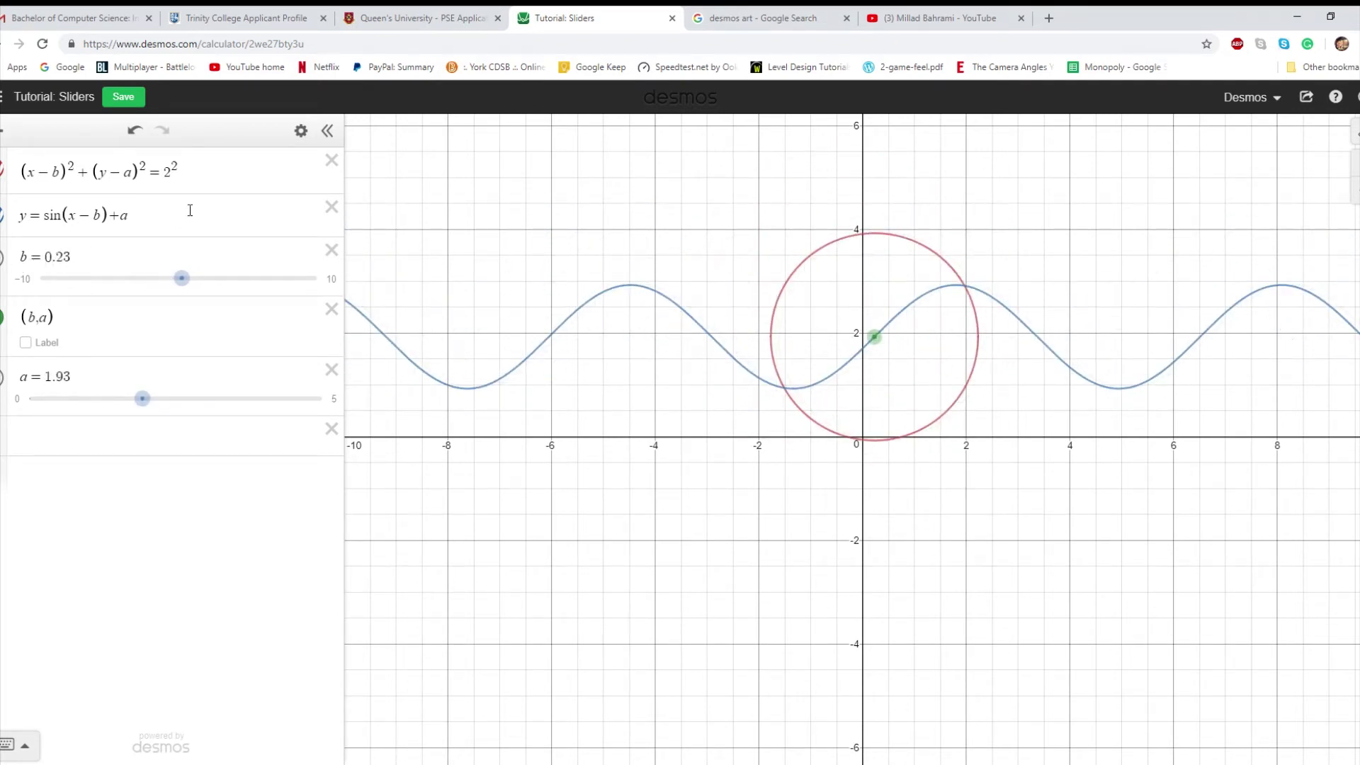
pyautogui.click(197, 232)
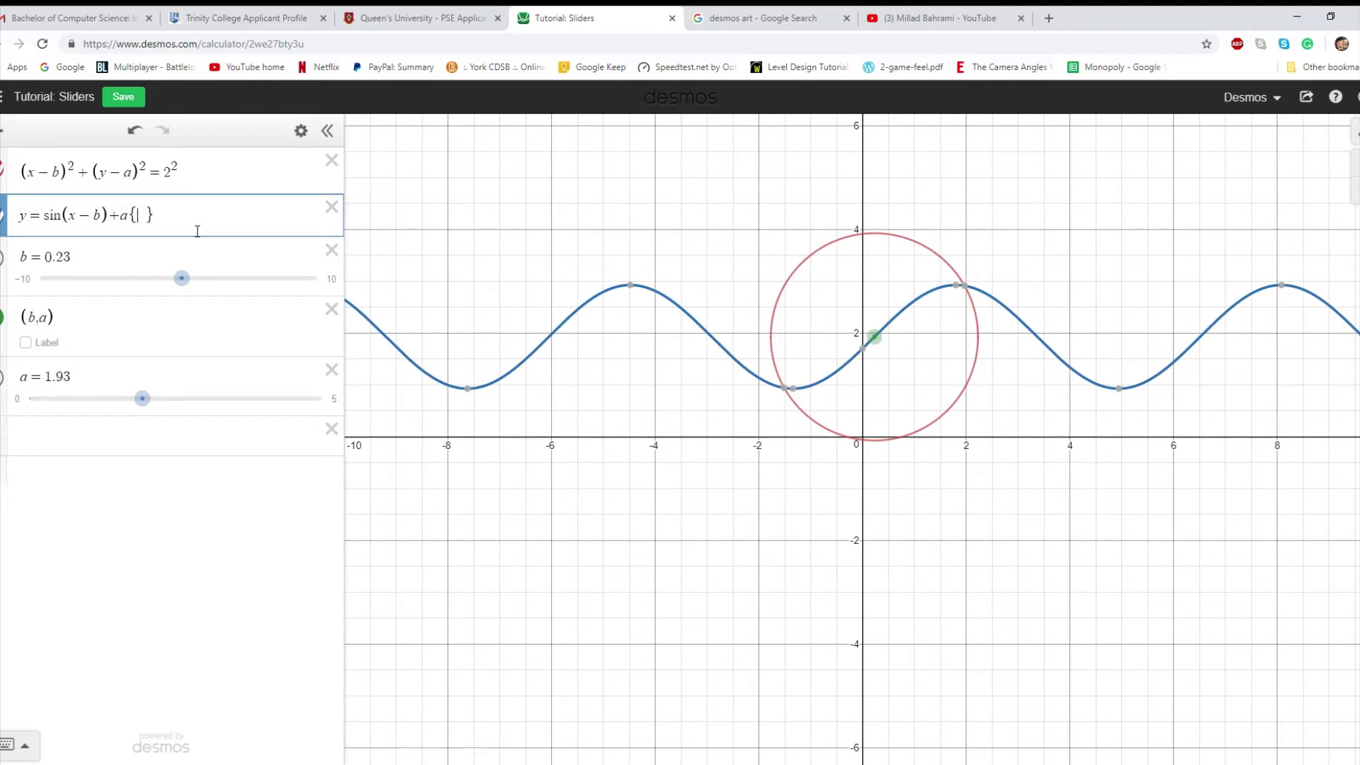
# Step: Append the restriction {b−4<x<b+4} to the sine equation
pyautogui.write('{-')
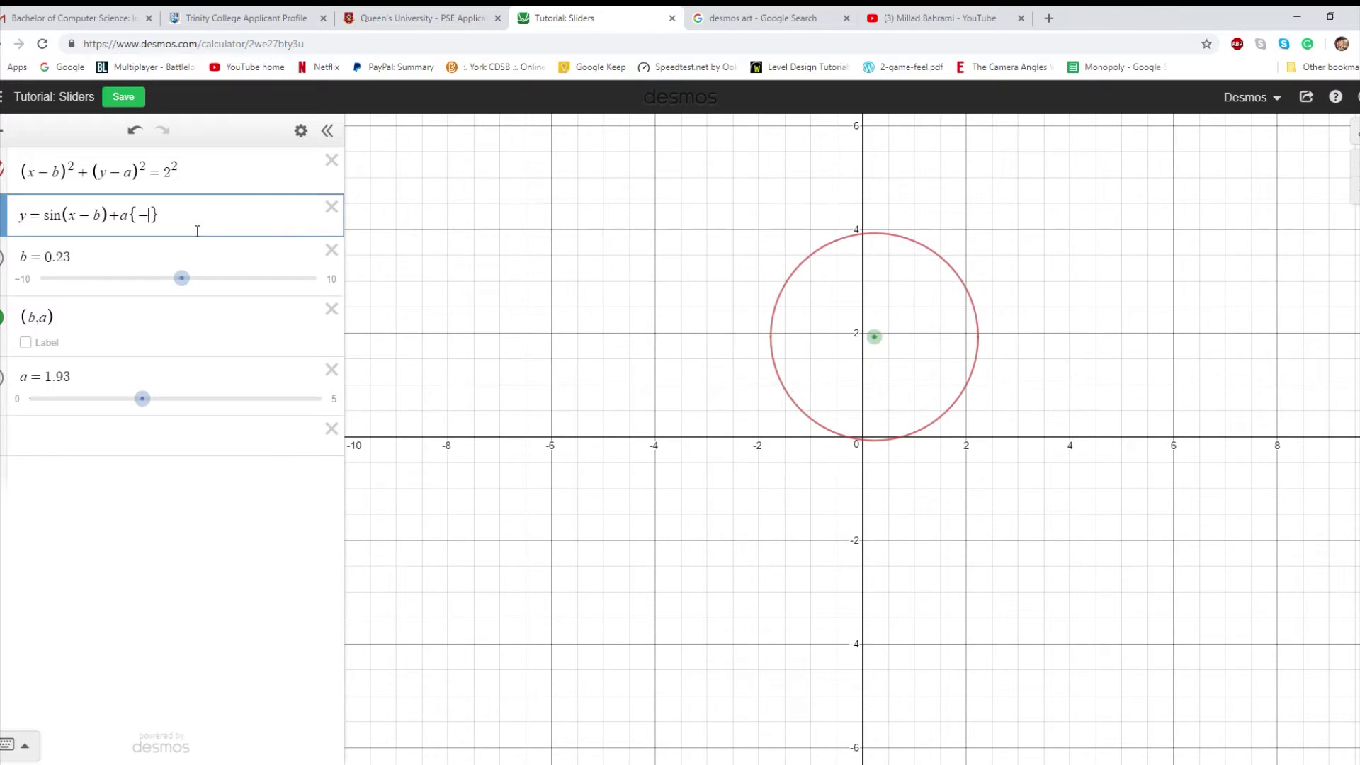
pyautogui.press('BackSpace')
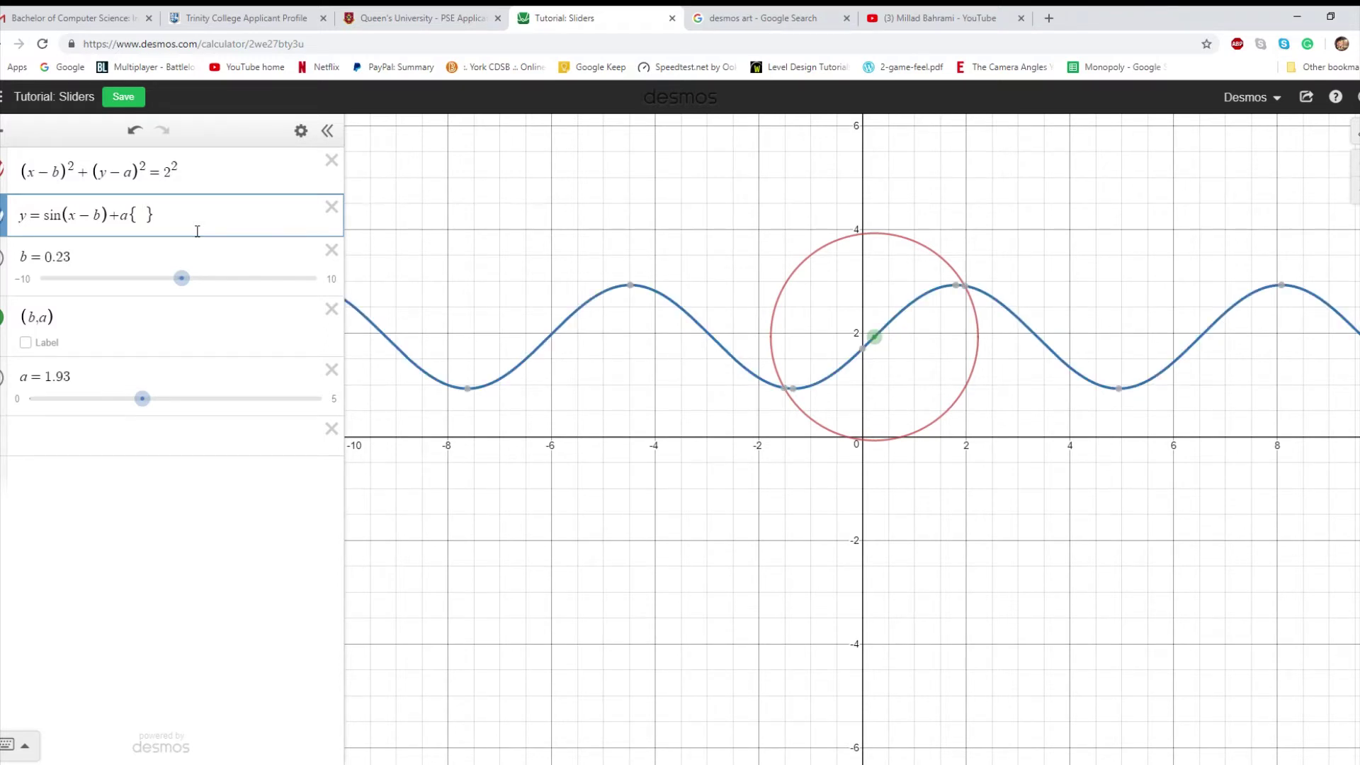
pyautogui.write('b')
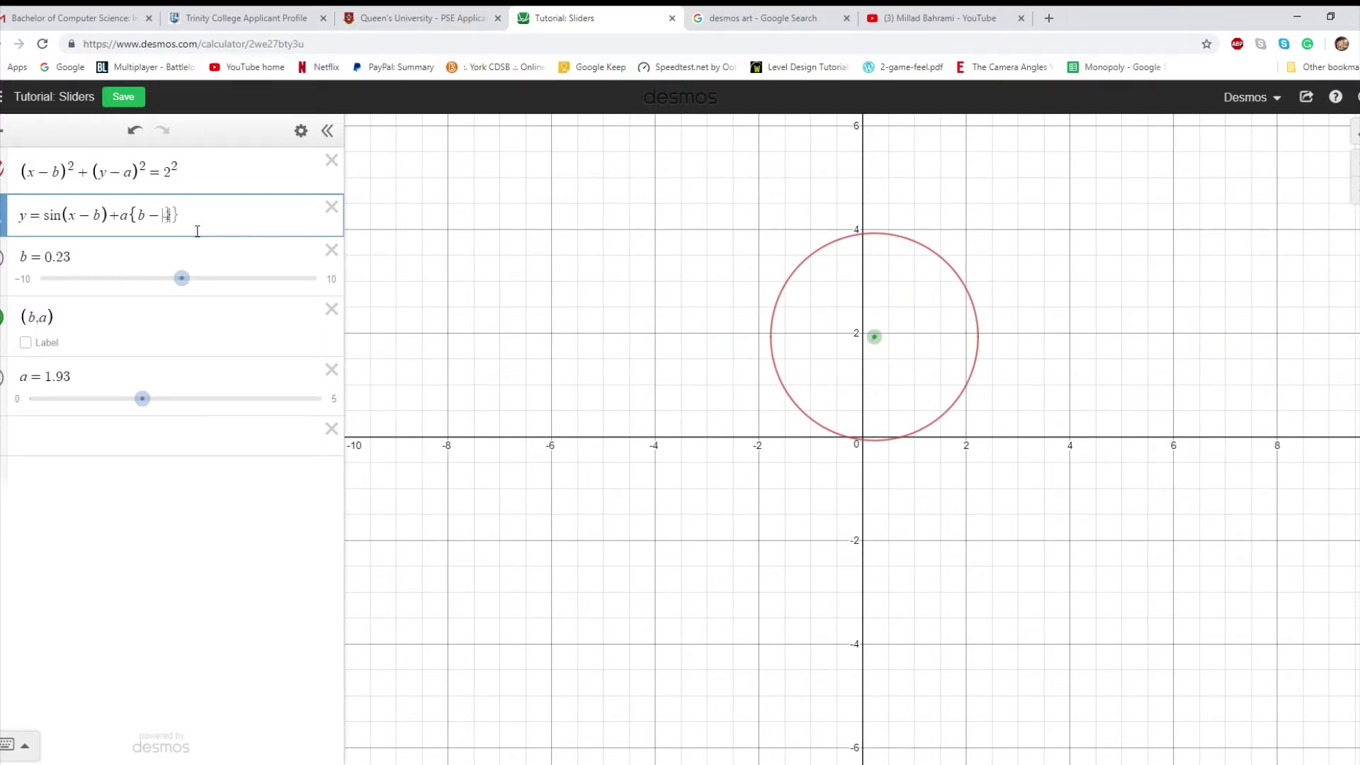
pyautogui.write('-4<x<b+4')
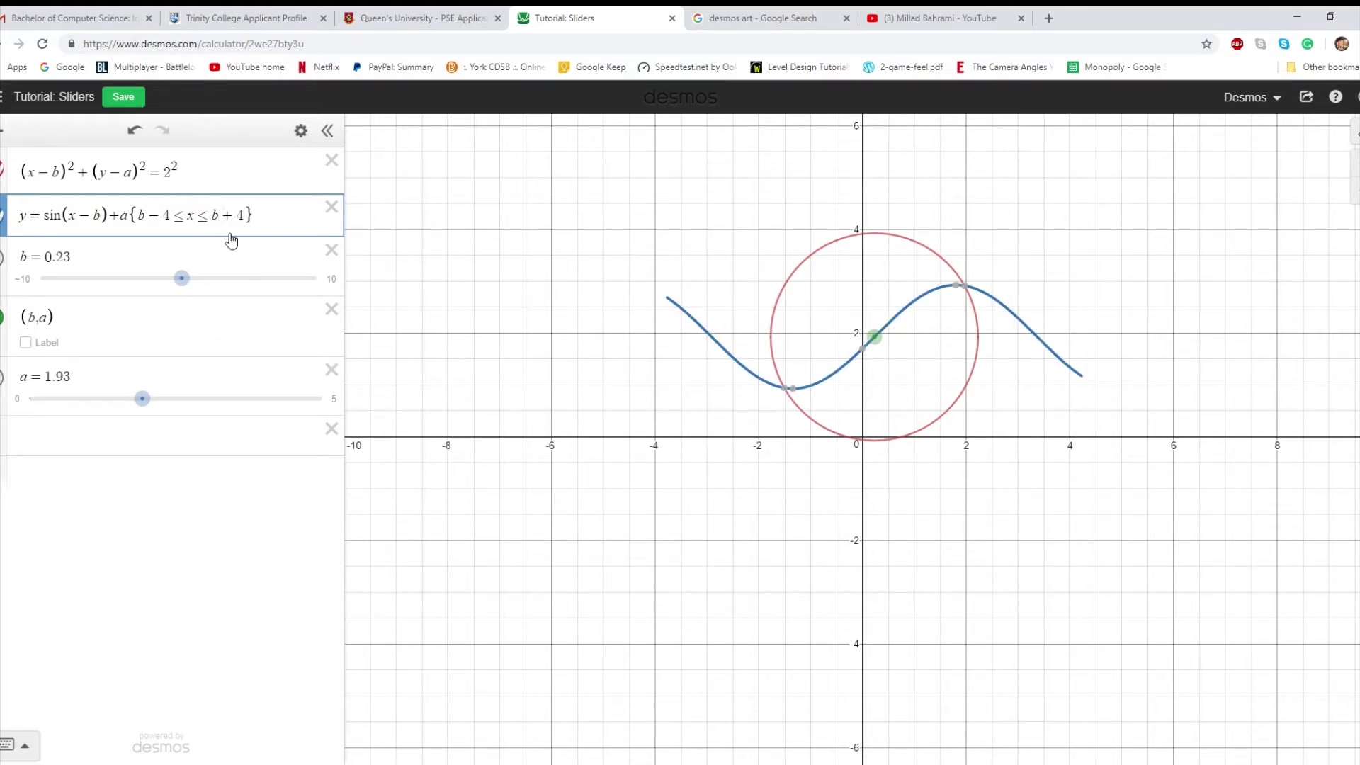
# Step: Drag the b slider and the (b,a) point so the circle and wave follow, ending at (−0.58, 1.8)
pyautogui.moveTo(255, 224); pyautogui.dragTo(148, 222)
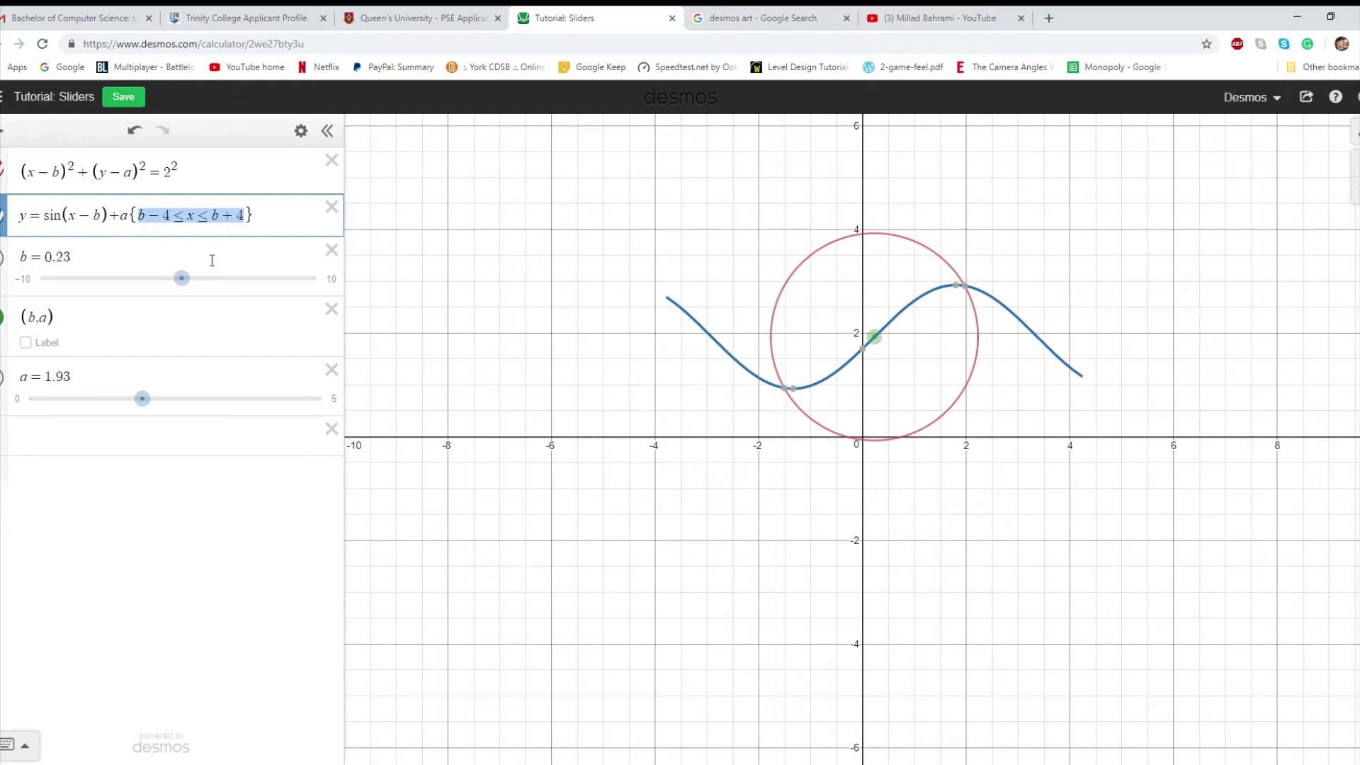
pyautogui.moveTo(182, 278); pyautogui.dragTo(108, 292)
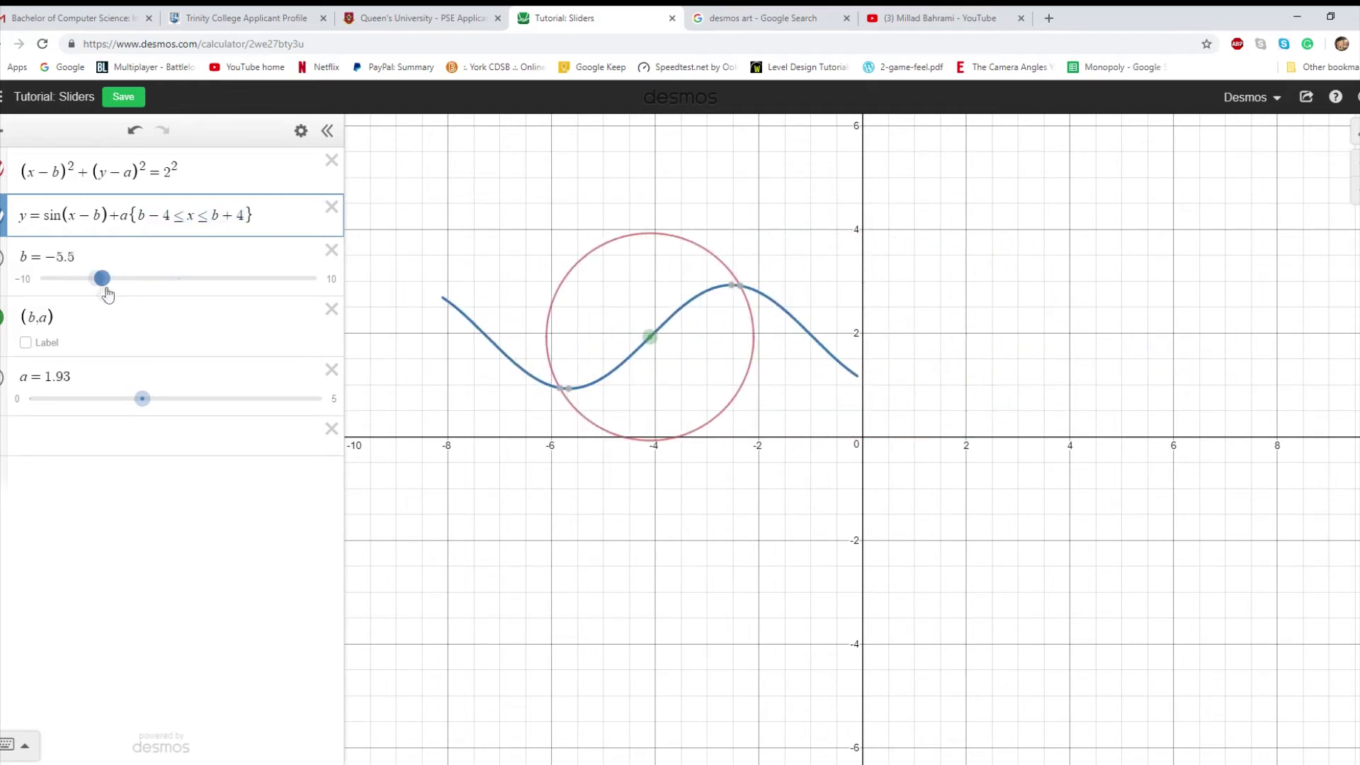
pyautogui.moveTo(564, 340); pyautogui.dragTo(794, 353)
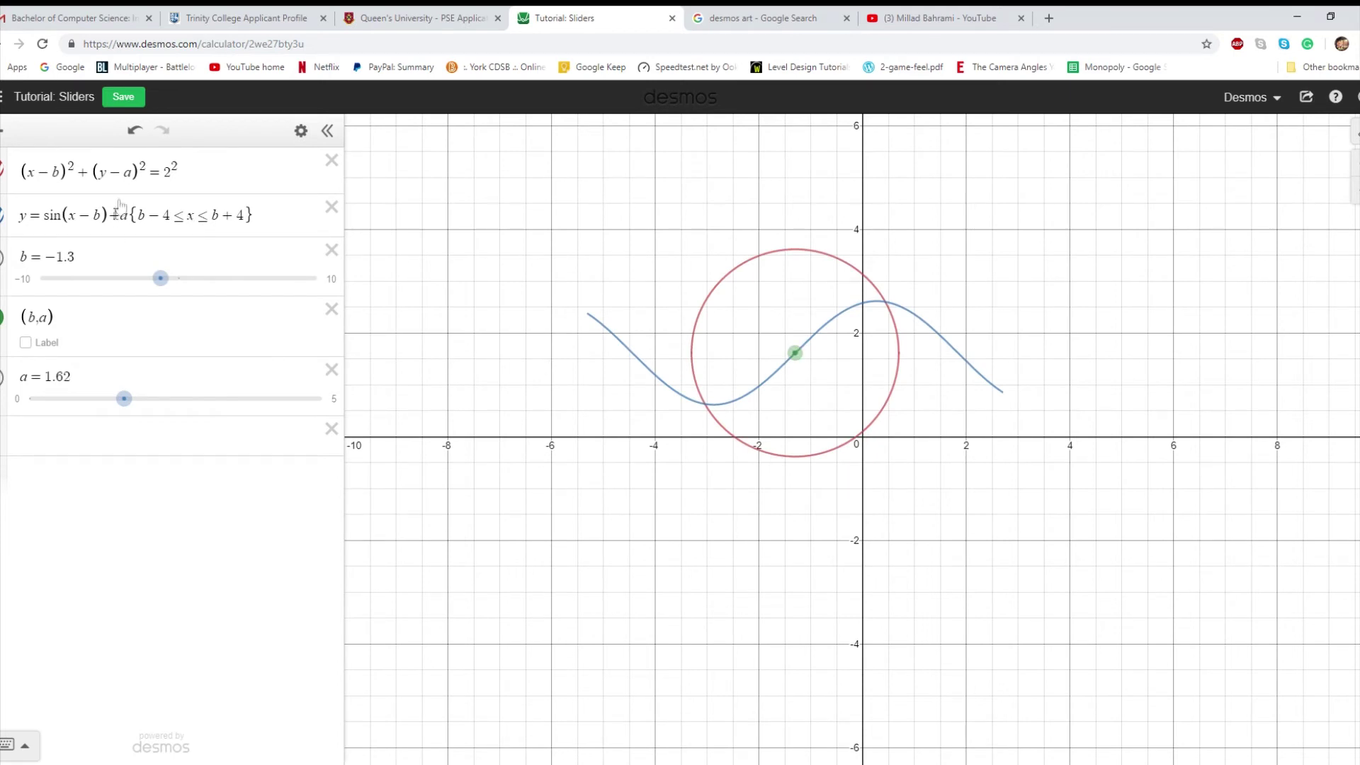
pyautogui.moveTo(796, 353); pyautogui.dragTo(759, 270)
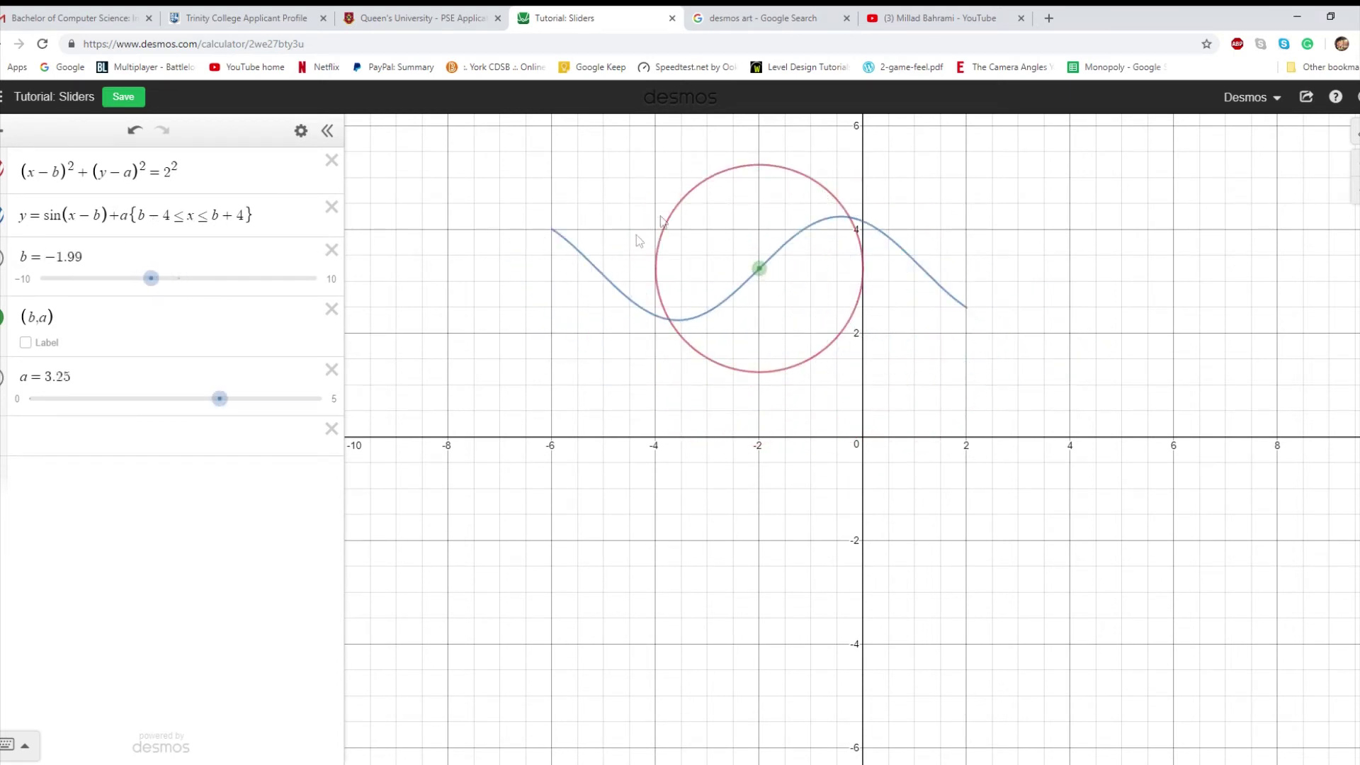
pyautogui.moveTo(759, 269); pyautogui.dragTo(832, 344)
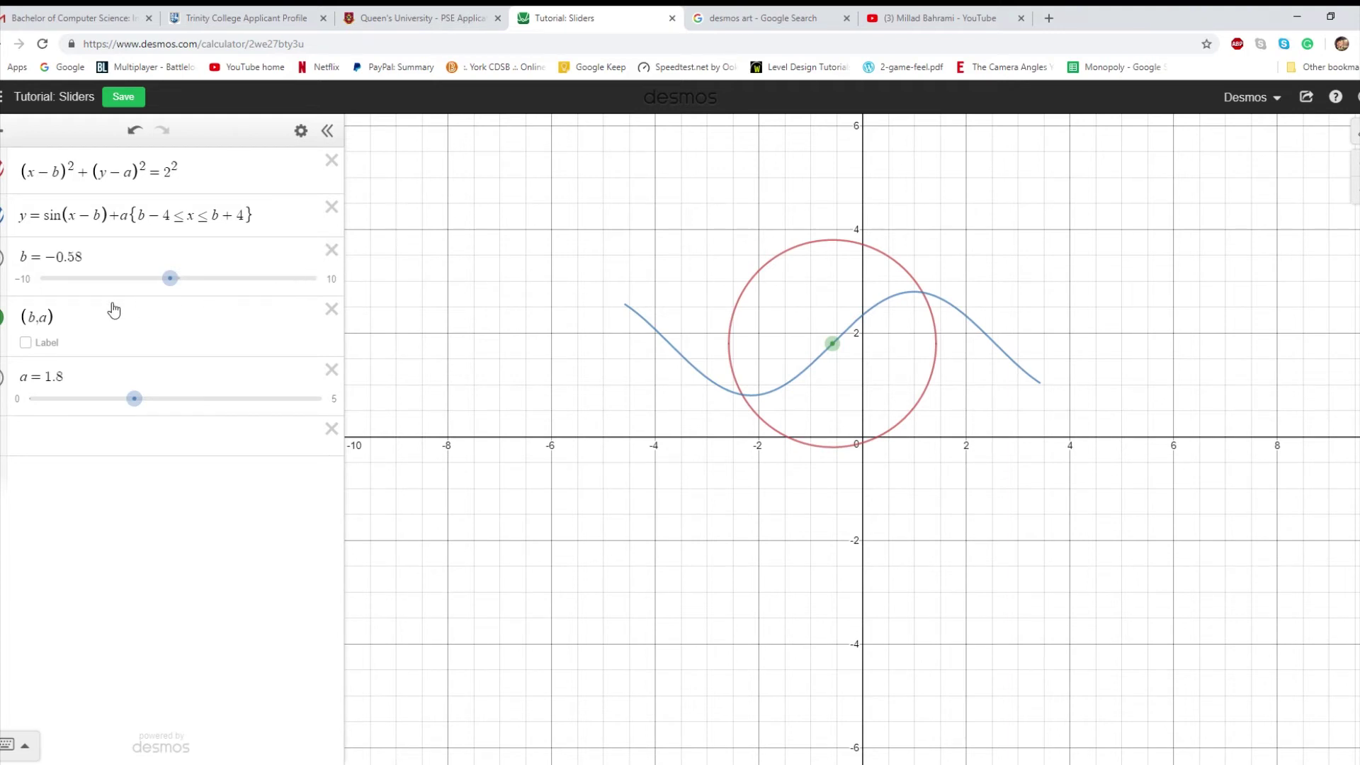
# Step: Hide the sine and circle, delete the (b,a) point, and type (a₁,1) in a new row
pyautogui.click(4, 215)
pyautogui.click(3, 170)
pyautogui.click(332, 309)
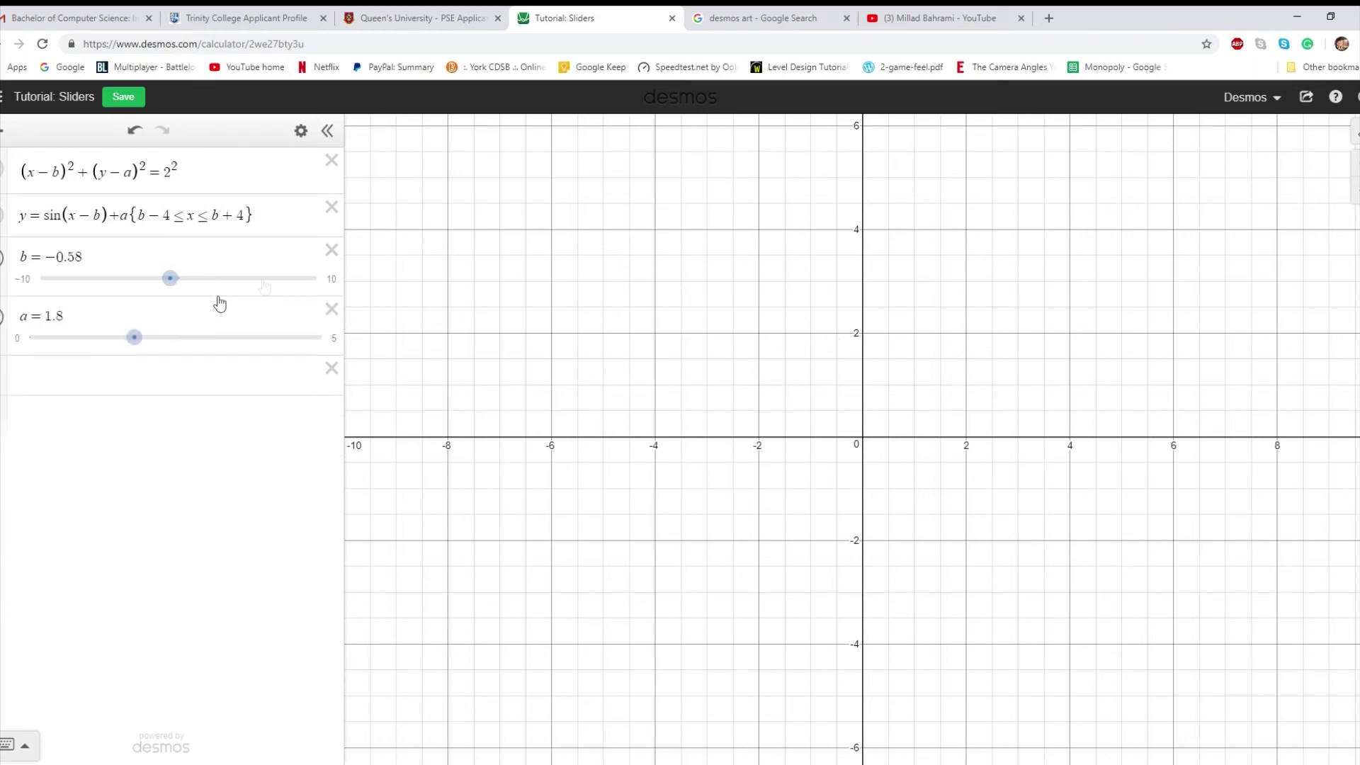
pyautogui.click(210, 368)
pyautogui.write('a')
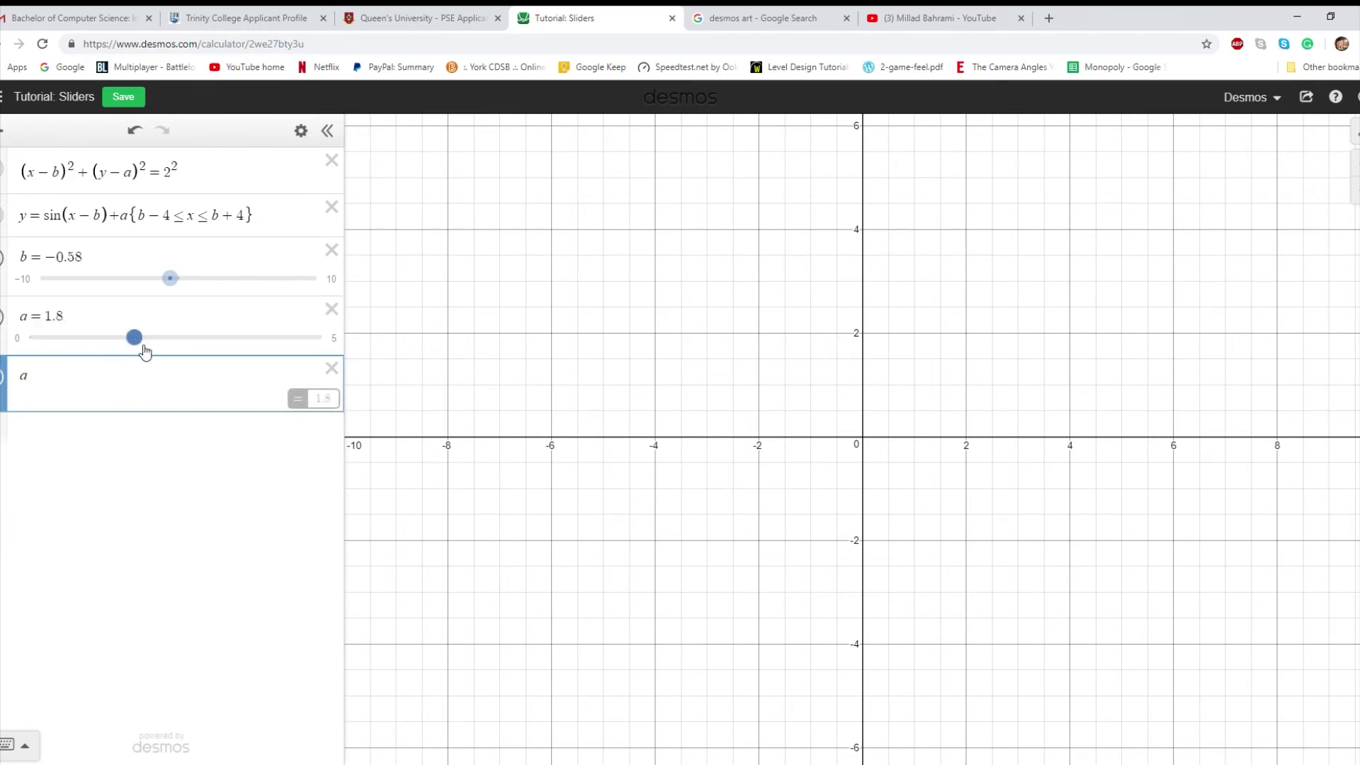
pyautogui.write('1')
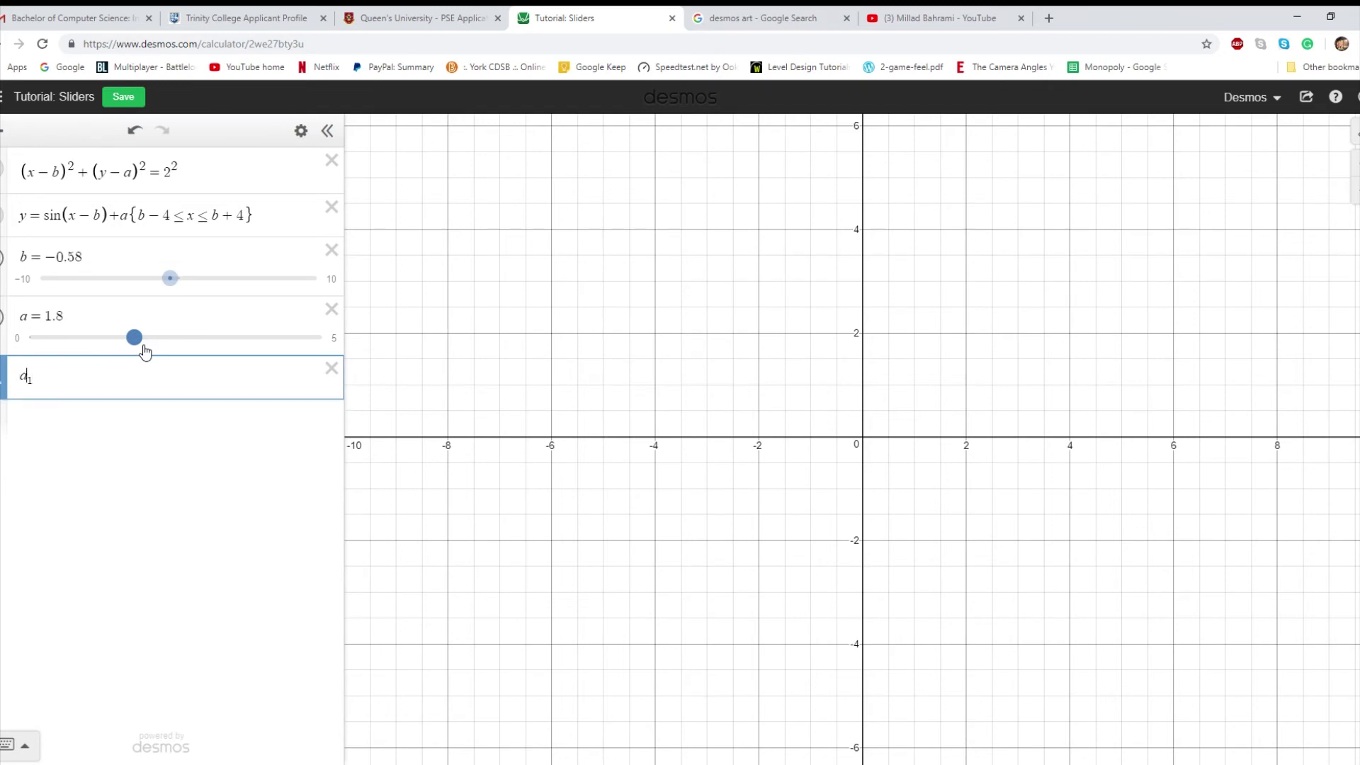
pyautogui.write('(')
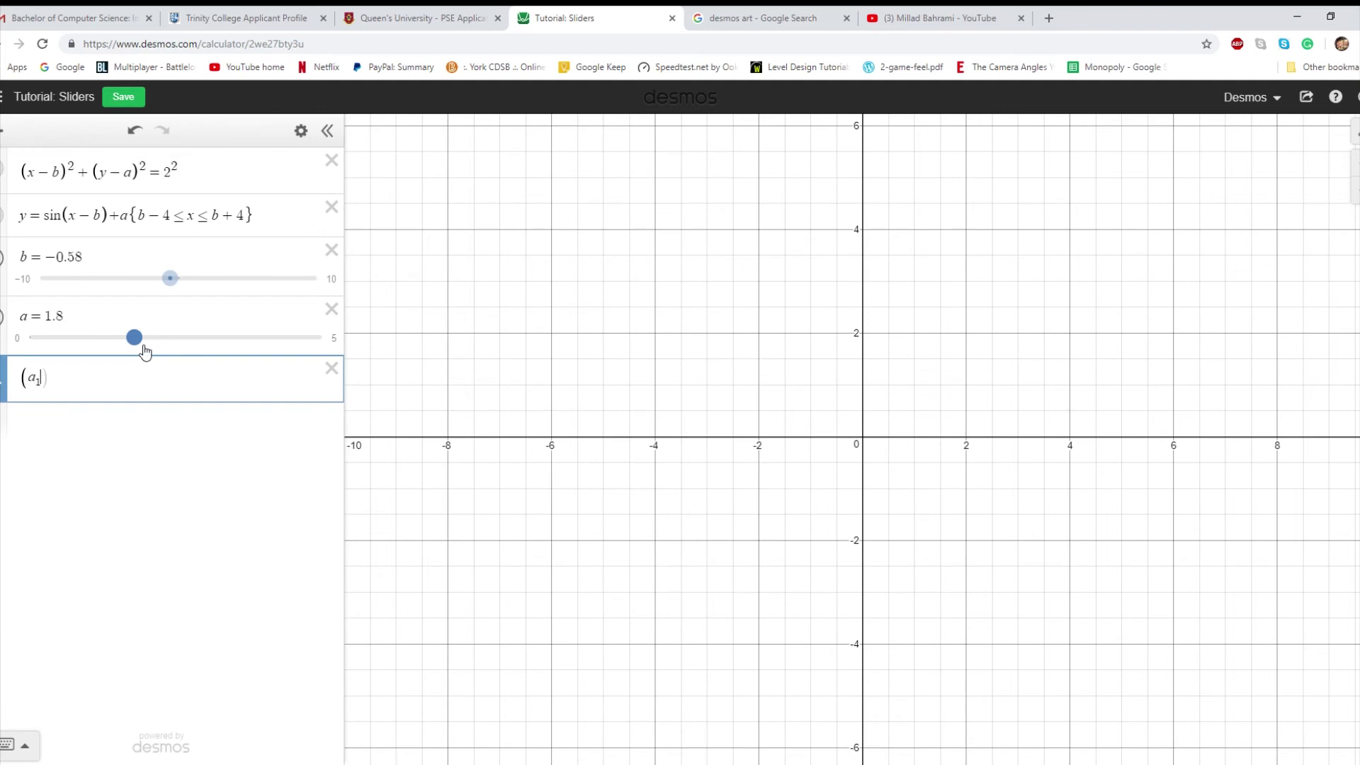
pyautogui.write(',1')
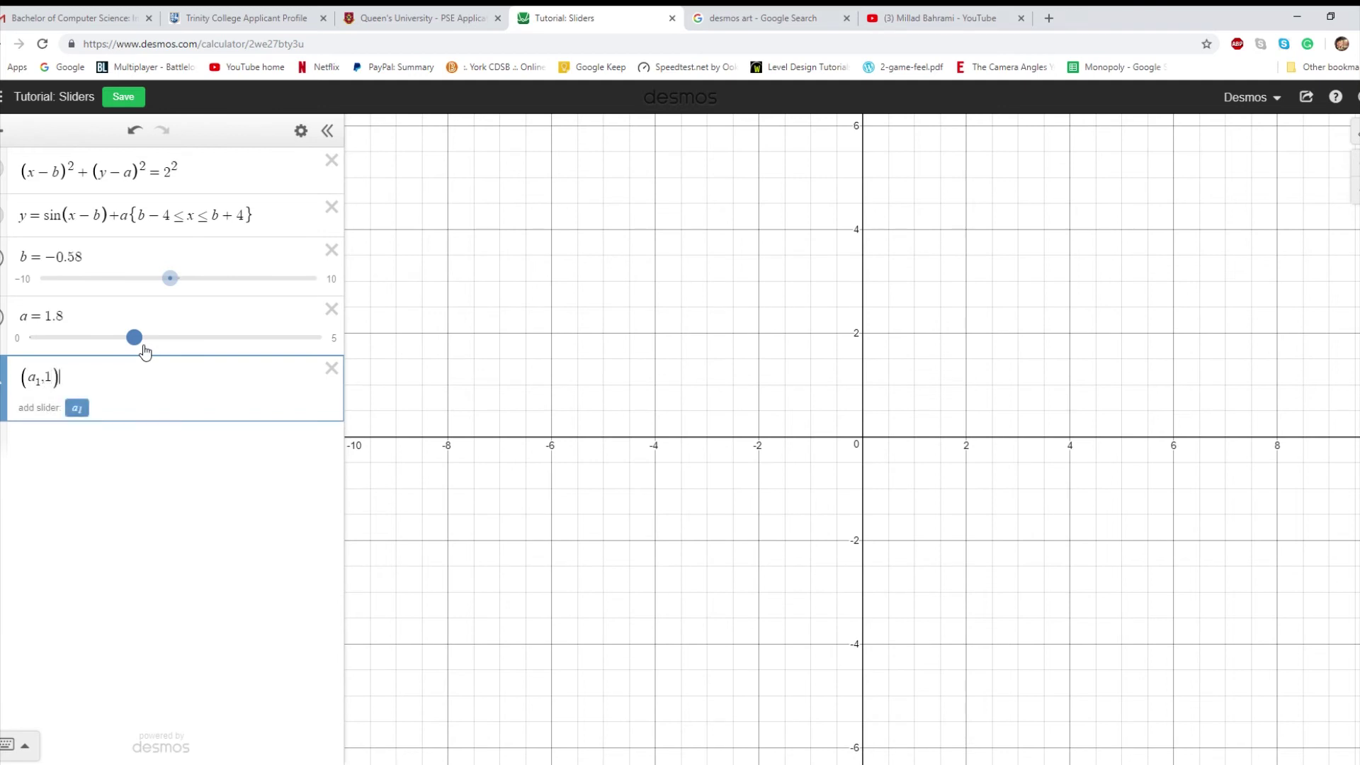
# Step: Create an a₁ slider bounded 0 to 1 with step 1, and drag it to toggle (a₁,1)
pyautogui.click(75, 408)
pyautogui.click(67, 440)
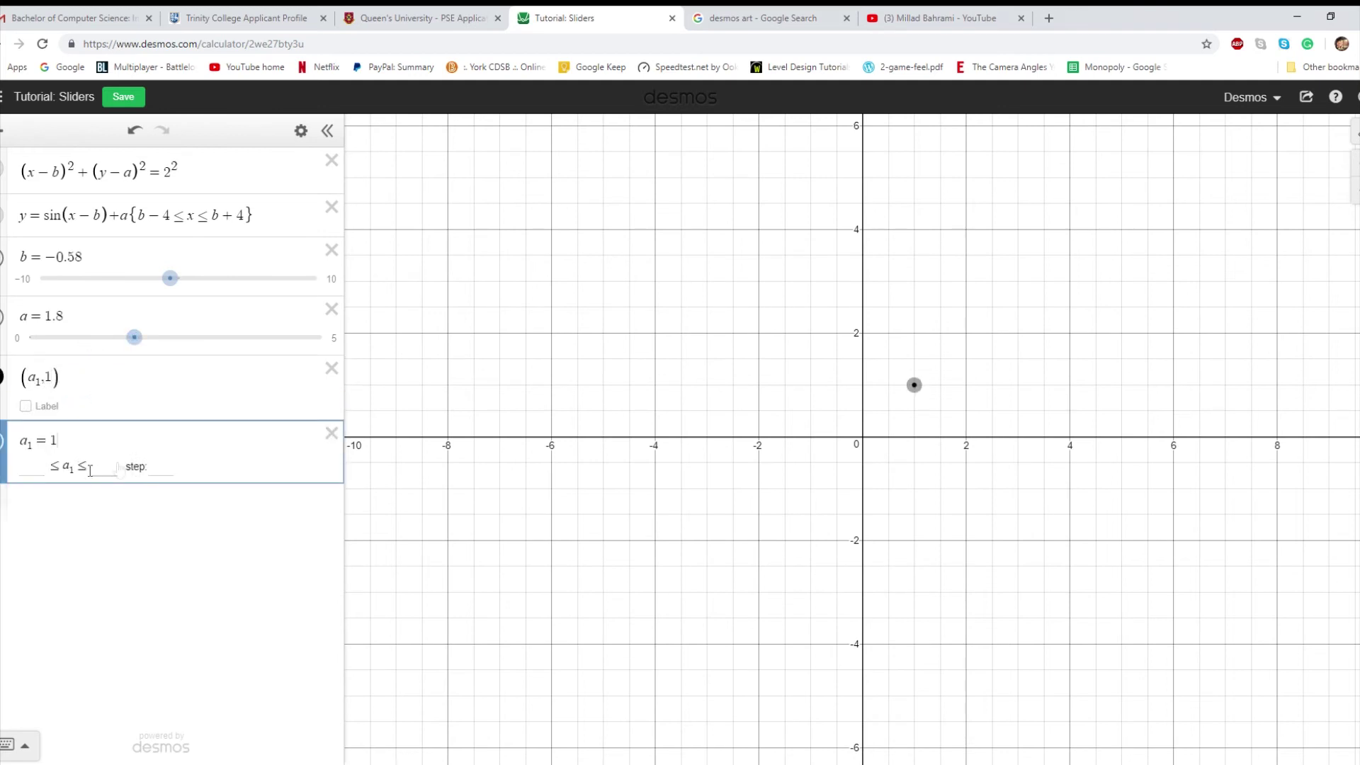
pyautogui.click(43, 467)
pyautogui.click(102, 467)
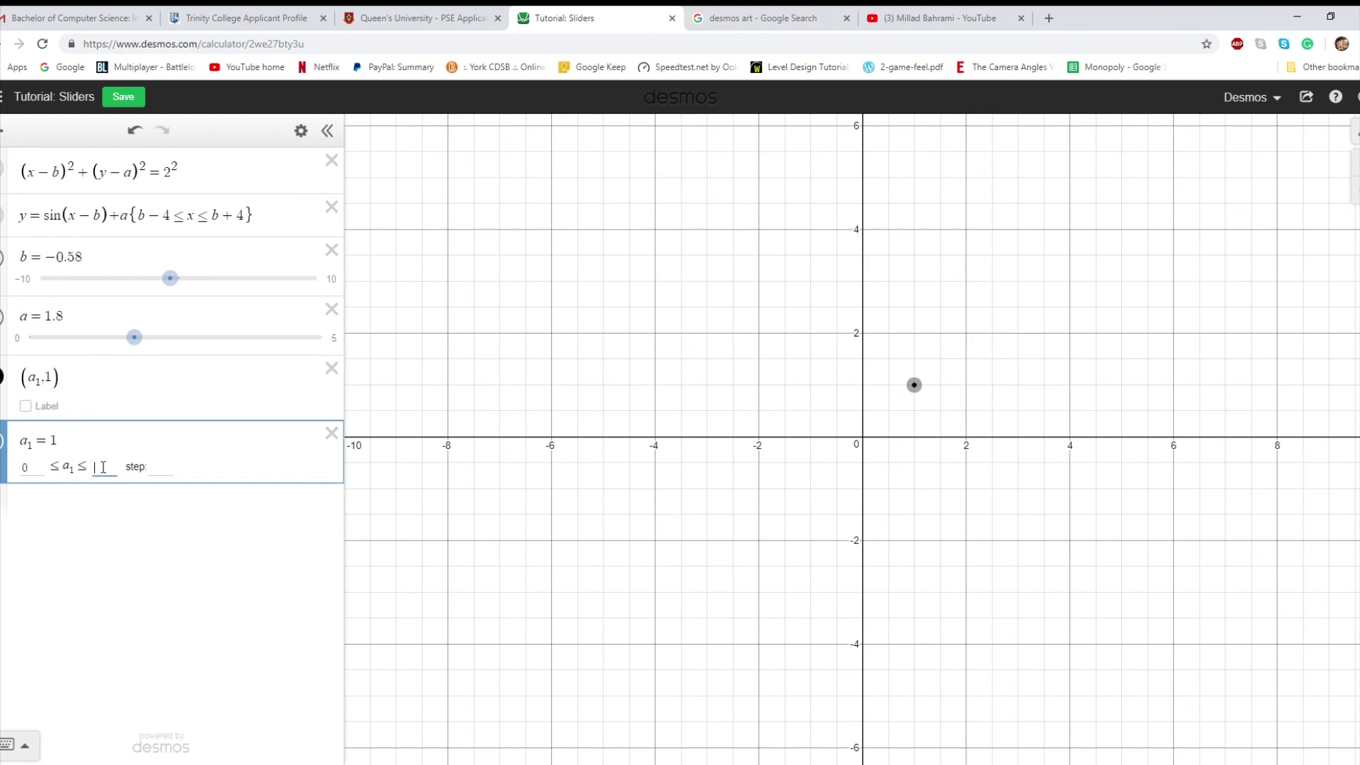
pyautogui.click(166, 472)
pyautogui.click(4, 454)
pyautogui.moveTo(321, 465); pyautogui.dragTo(282, 462)
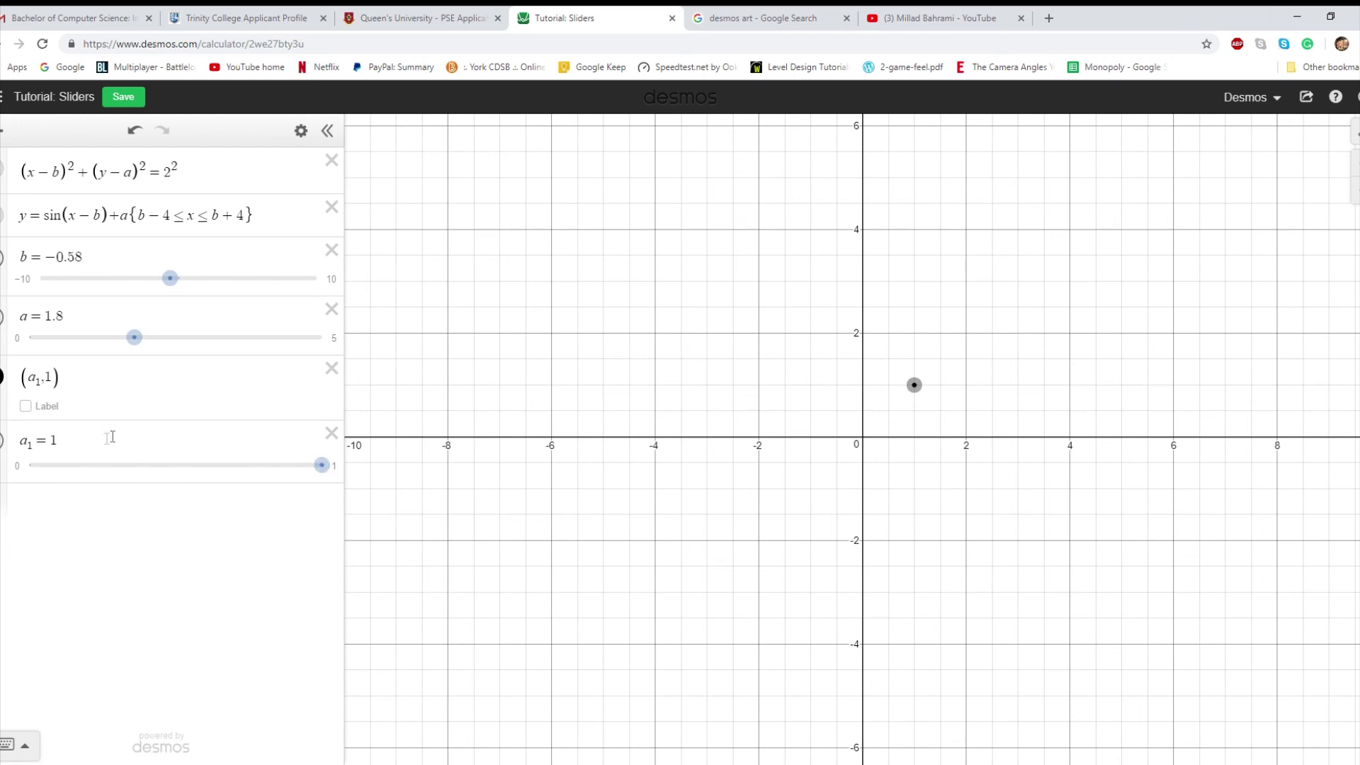